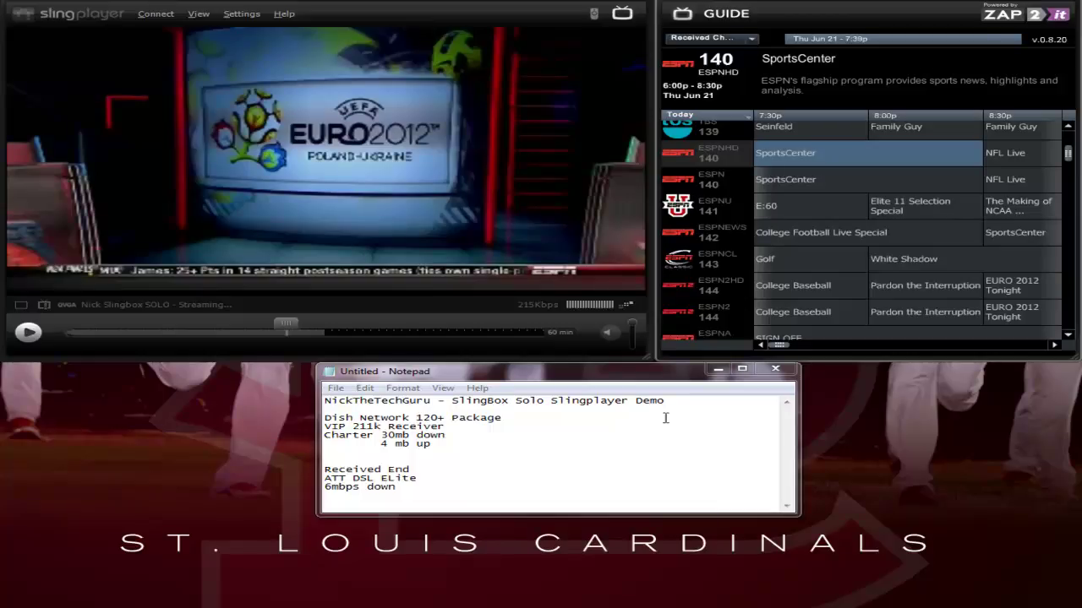
# Step: Send the Dish receiver a Power On command from Remote Keys > General
pyautogui.click(155, 15)
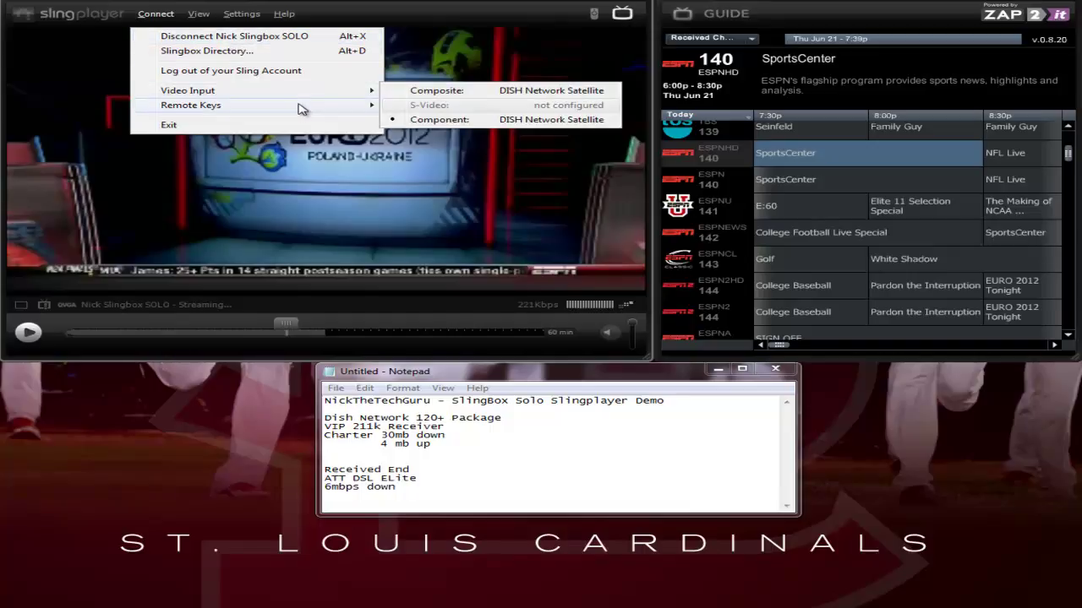
pyautogui.moveTo(375, 105)
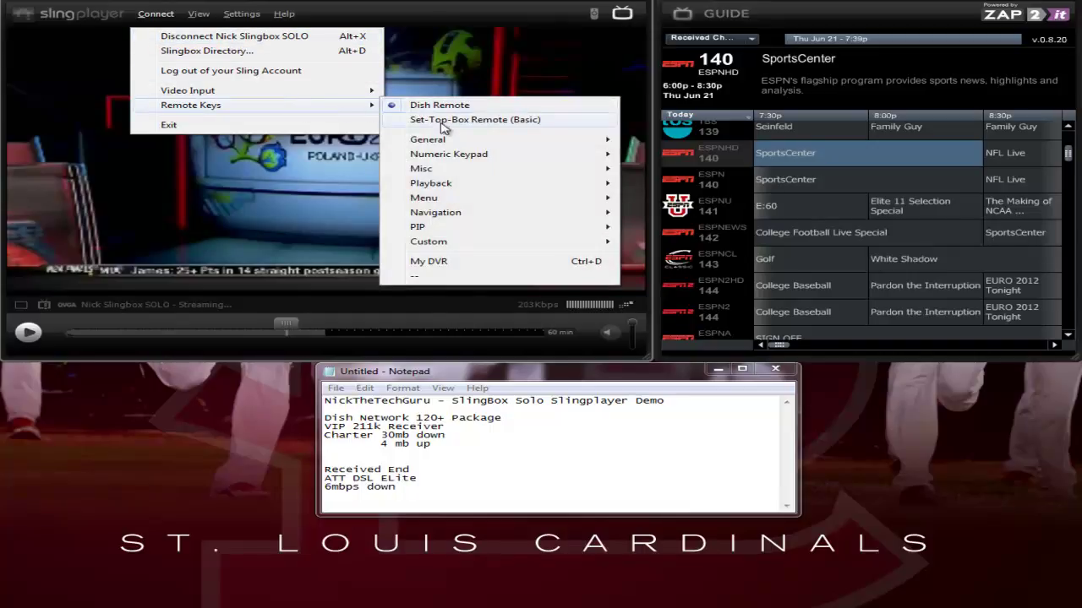
pyautogui.moveTo(448, 142)
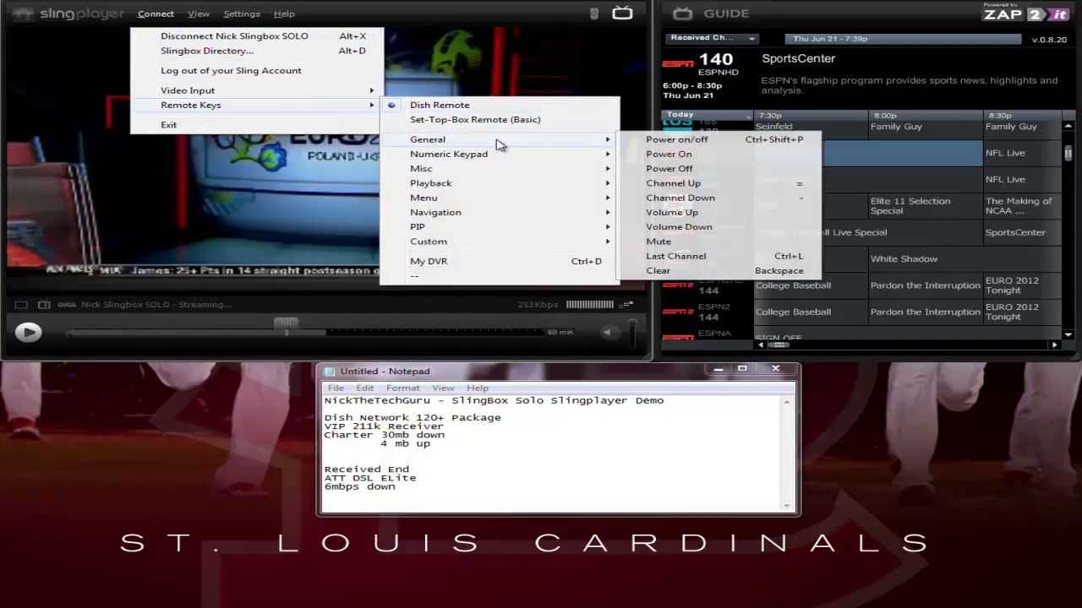
pyautogui.click(688, 144)
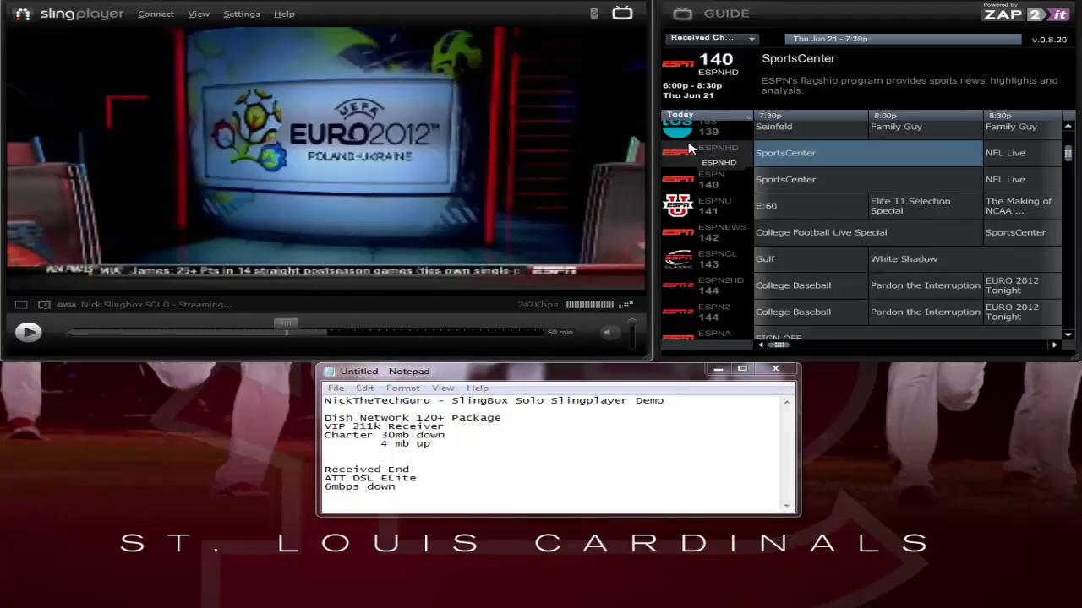
# Step: Resume the live stream, then turn the Dish receiver off with the General Power on/off key
pyautogui.click(28, 333)
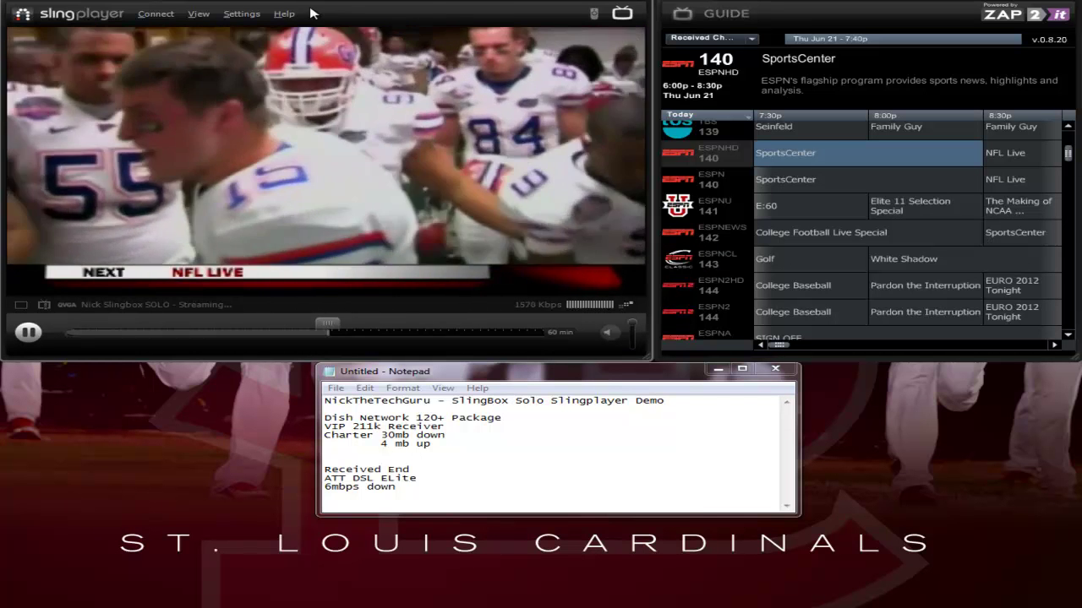
pyautogui.click(155, 14)
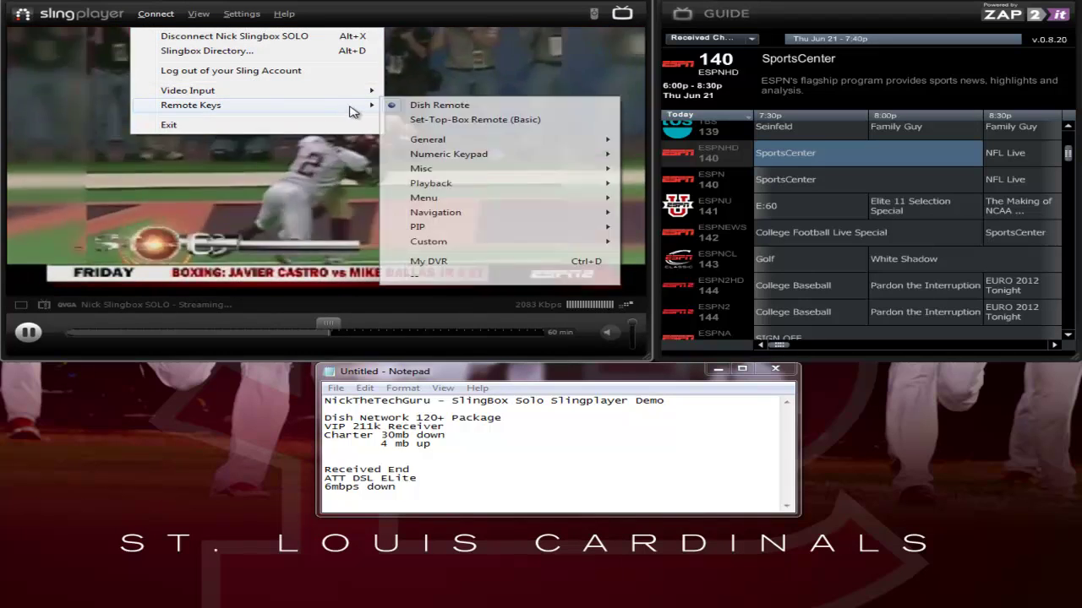
pyautogui.moveTo(604, 140)
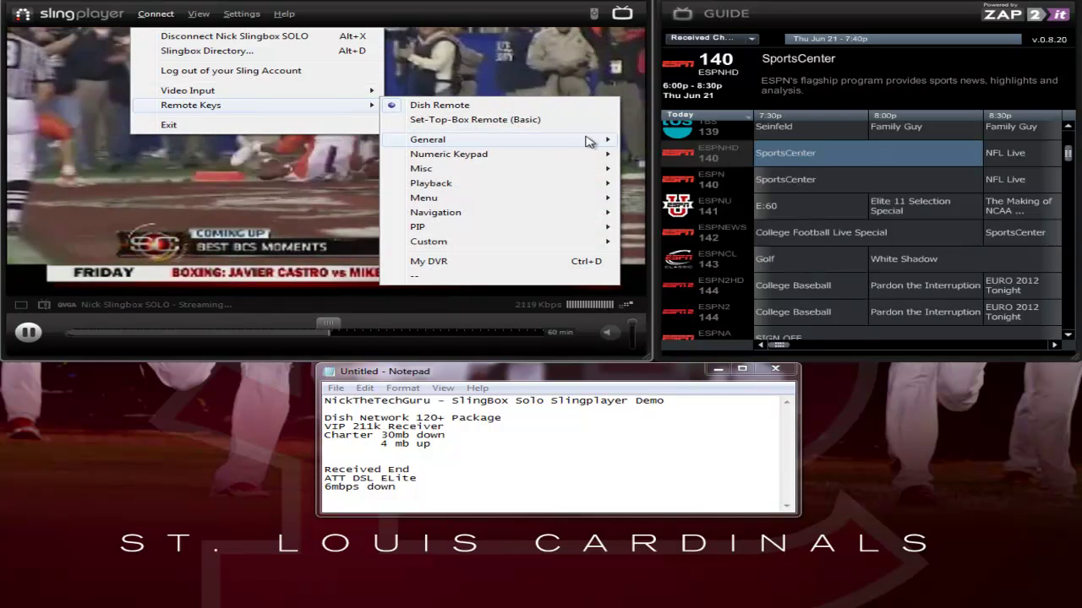
pyautogui.click(642, 139)
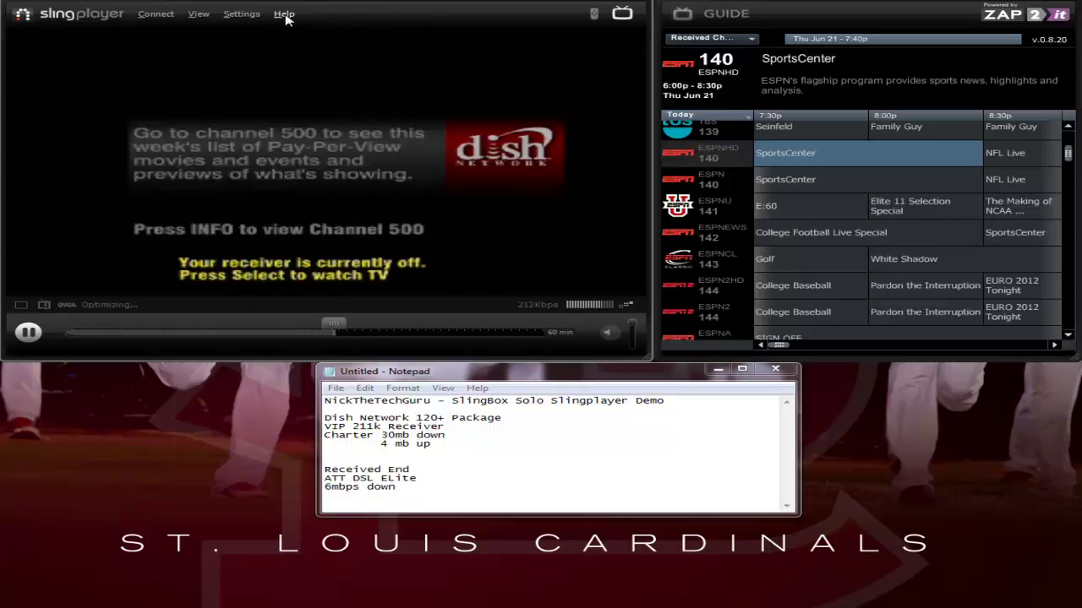
pyautogui.click(157, 15)
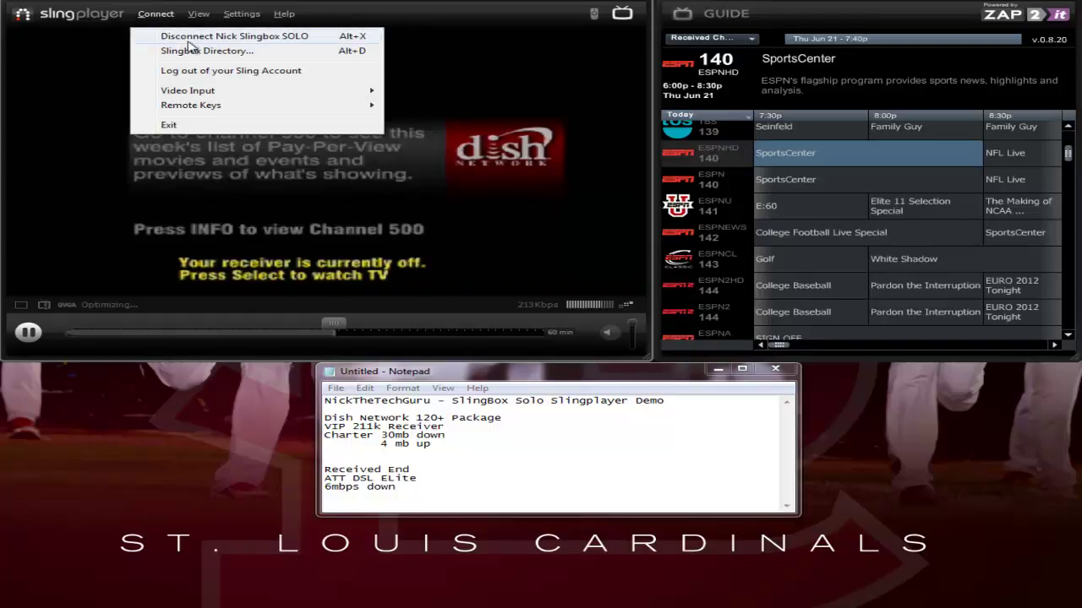
pyautogui.click(239, 52)
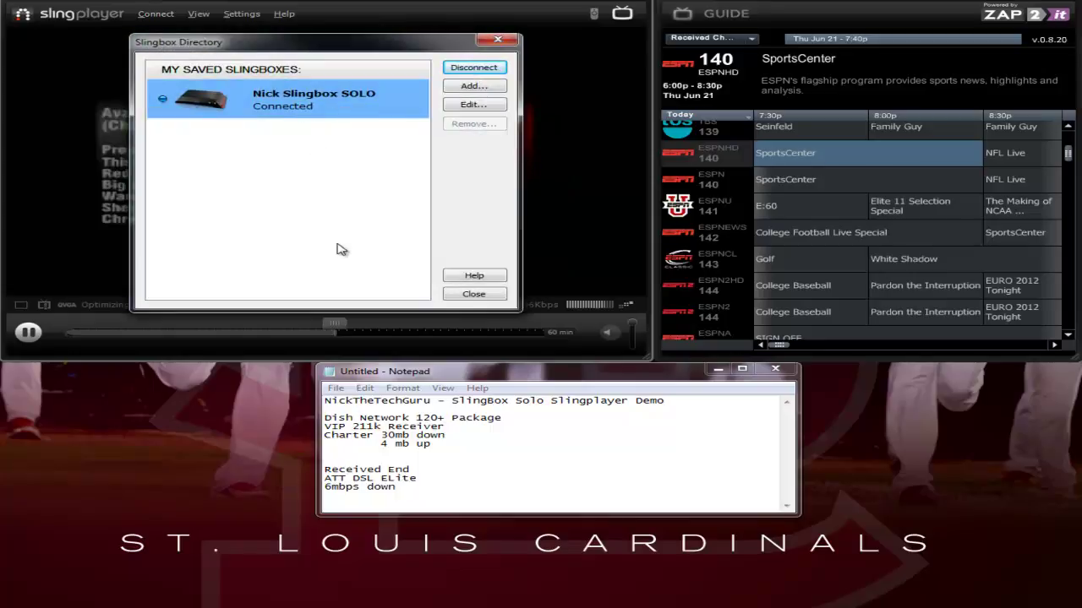
pyautogui.click(474, 294)
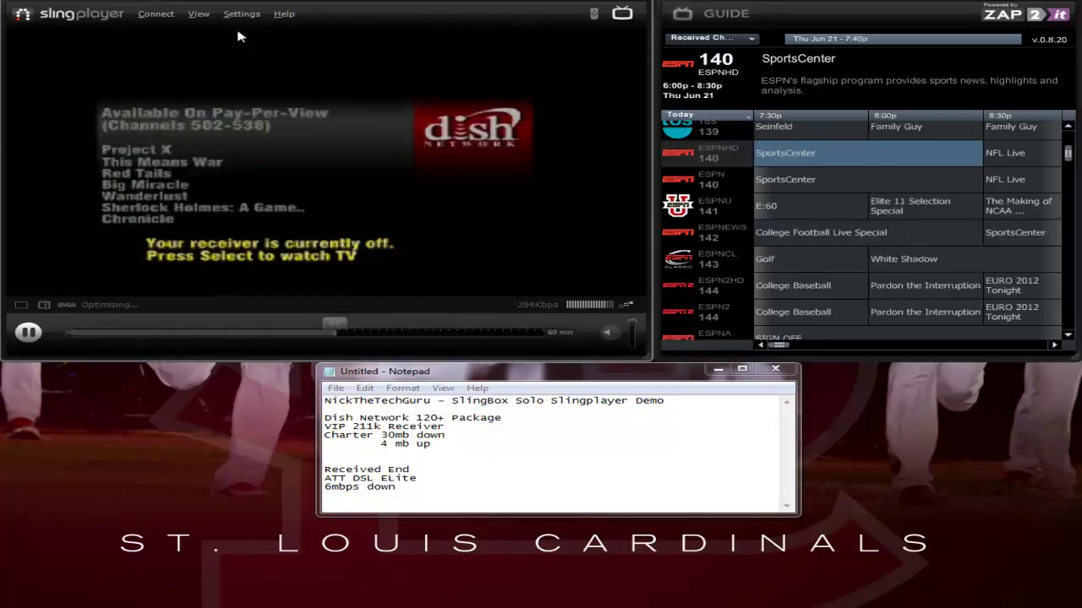
pyautogui.click(158, 14)
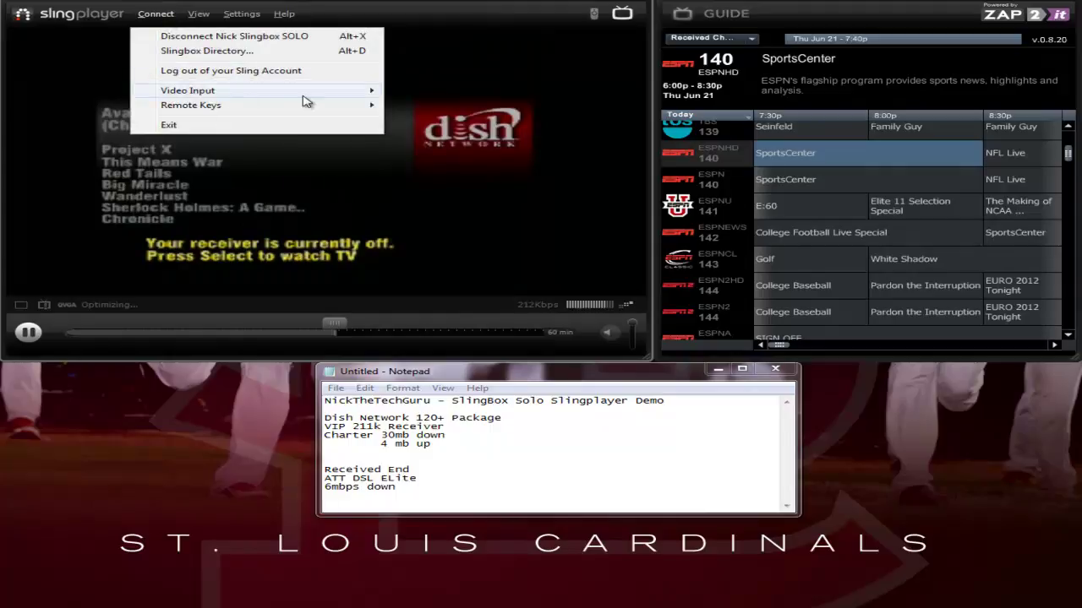
# Step: Browse Connect's Video Input and the Remote Keys General, Misc, Playback and Menu submenus
pyautogui.moveTo(367, 93)
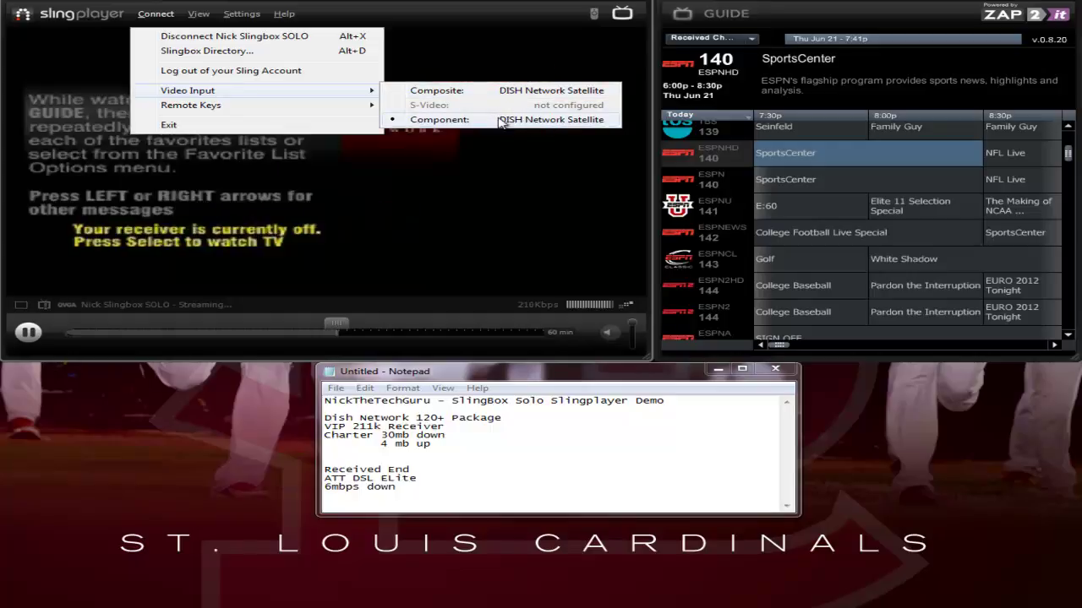
pyautogui.moveTo(267, 110)
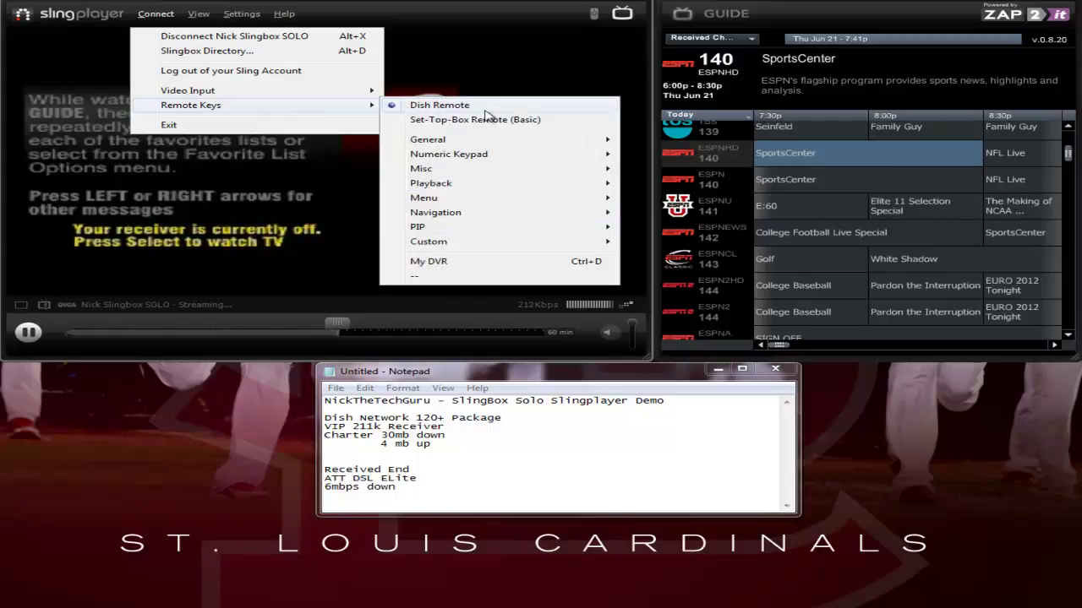
pyautogui.moveTo(514, 139)
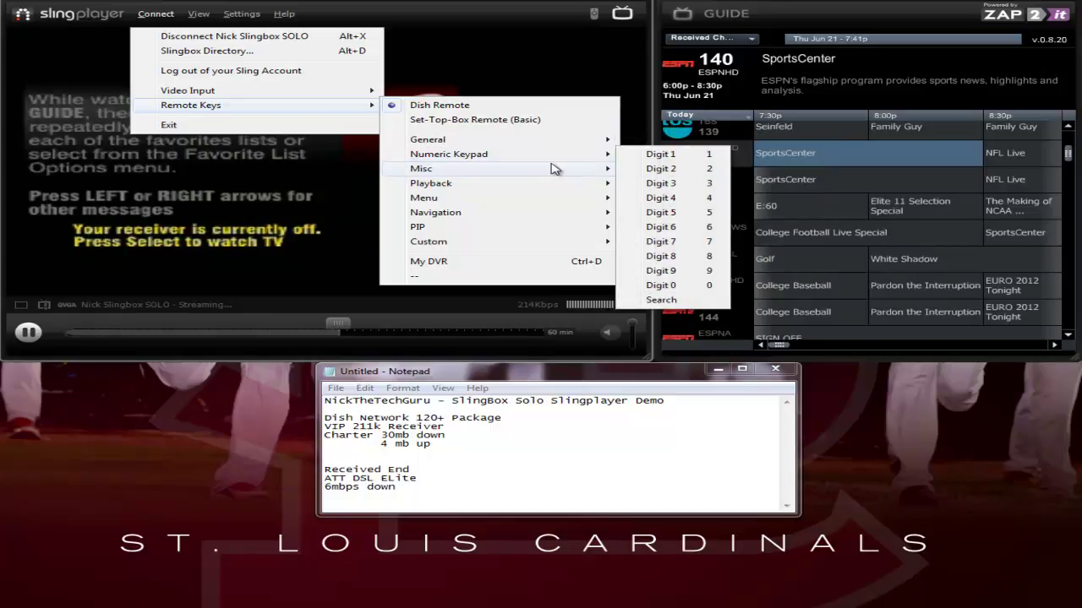
pyautogui.moveTo(581, 168)
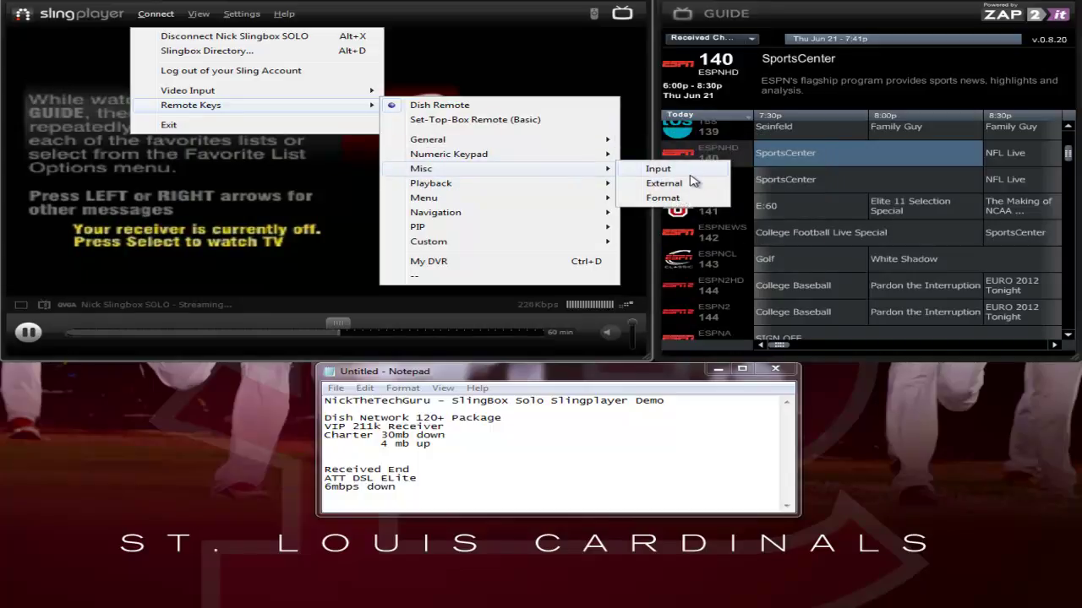
pyautogui.moveTo(536, 185)
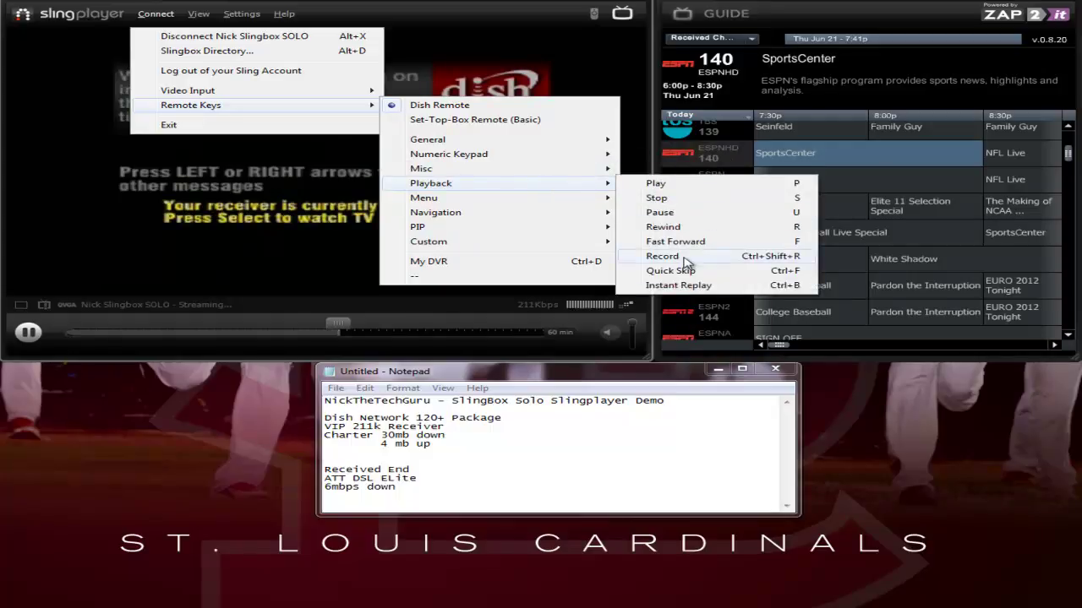
pyautogui.moveTo(533, 209)
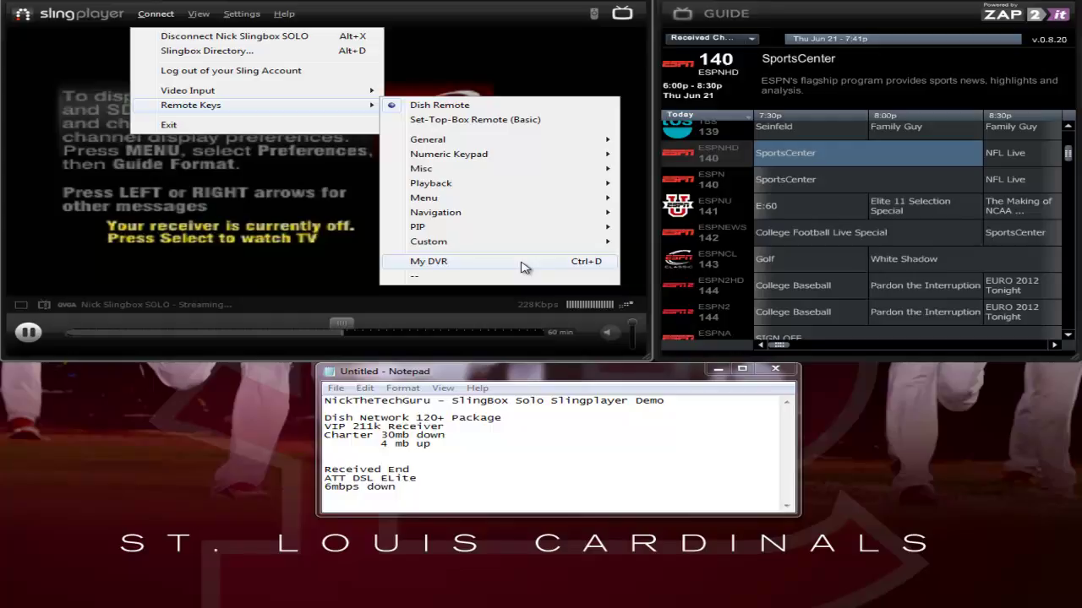
# Step: Show the on-screen Dish remote from View, drag it over the guide, then close it
pyautogui.click(197, 19)
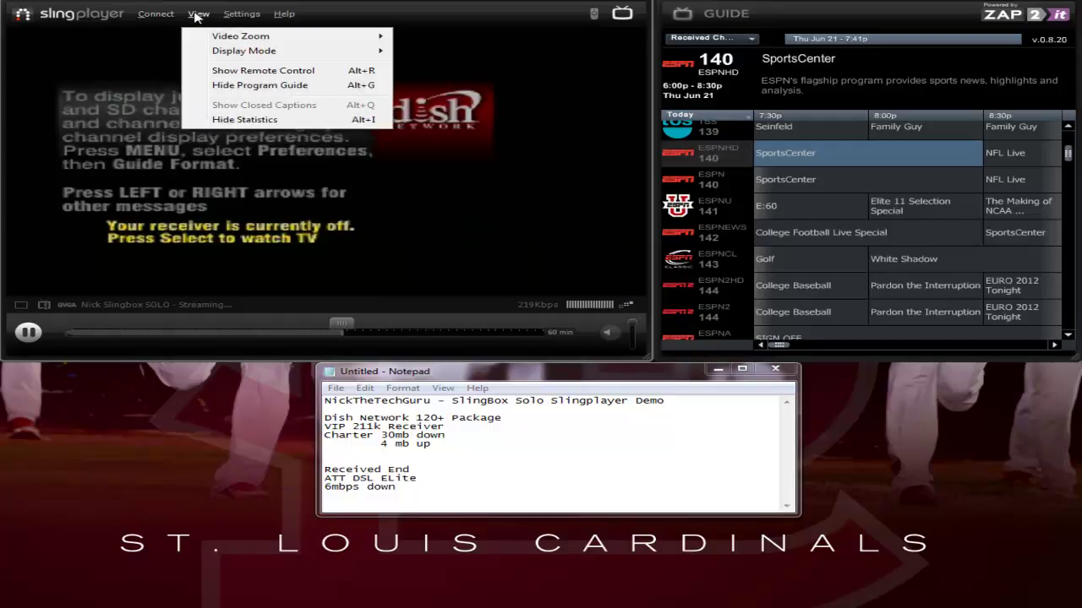
pyautogui.moveTo(217, 40)
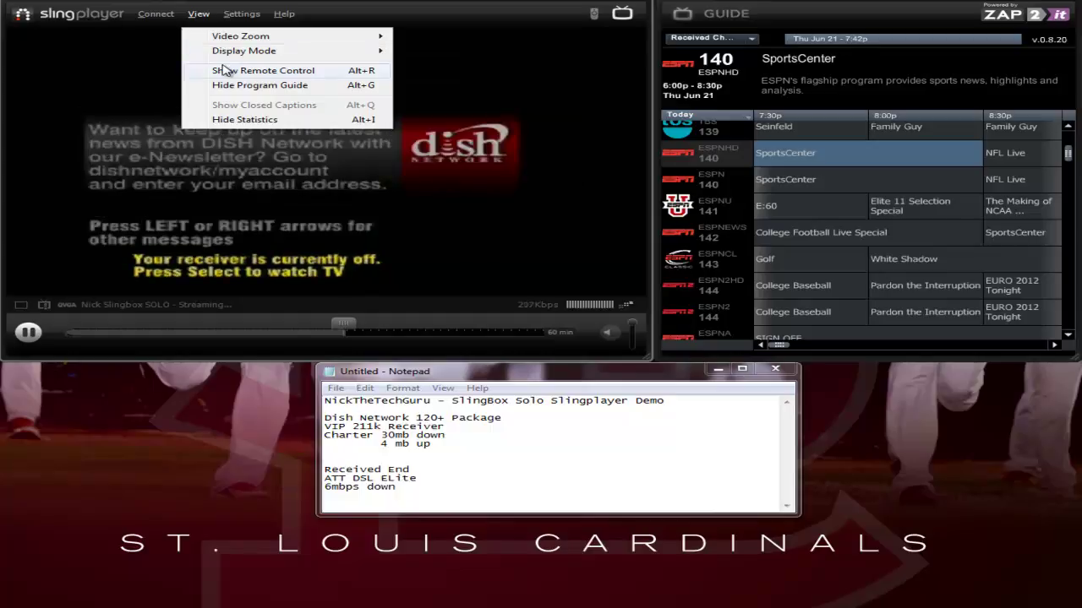
pyautogui.click(308, 74)
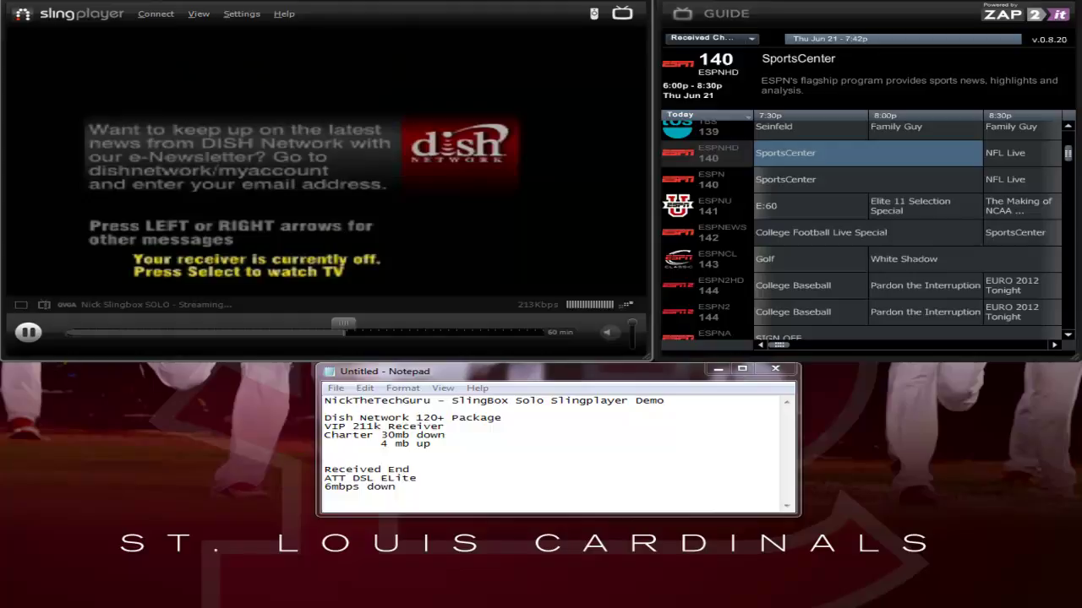
pyautogui.moveTo(170, 59); pyautogui.dragTo(928, 25)
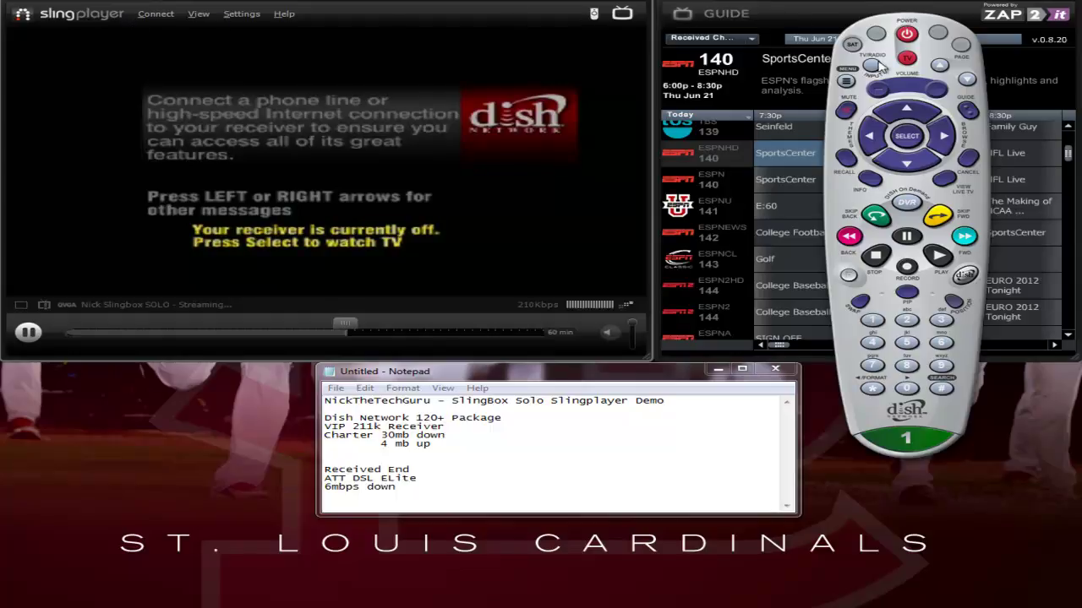
pyautogui.click(595, 14)
pyautogui.click(199, 14)
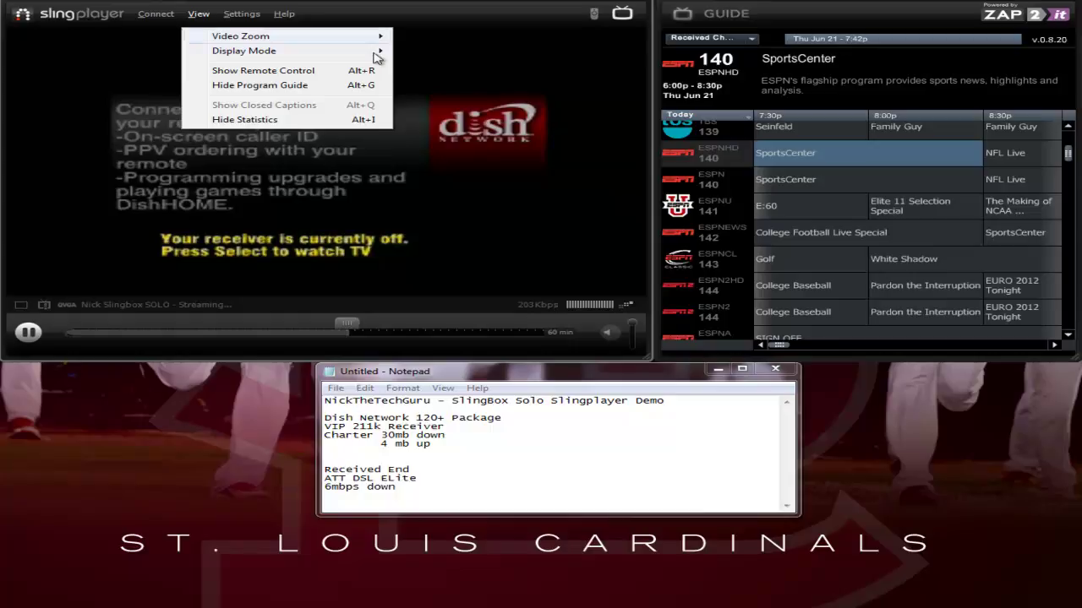
# Step: Review the Encoding tab with local resolution left at Automatic and the Video tab, then cancel
pyautogui.click(240, 15)
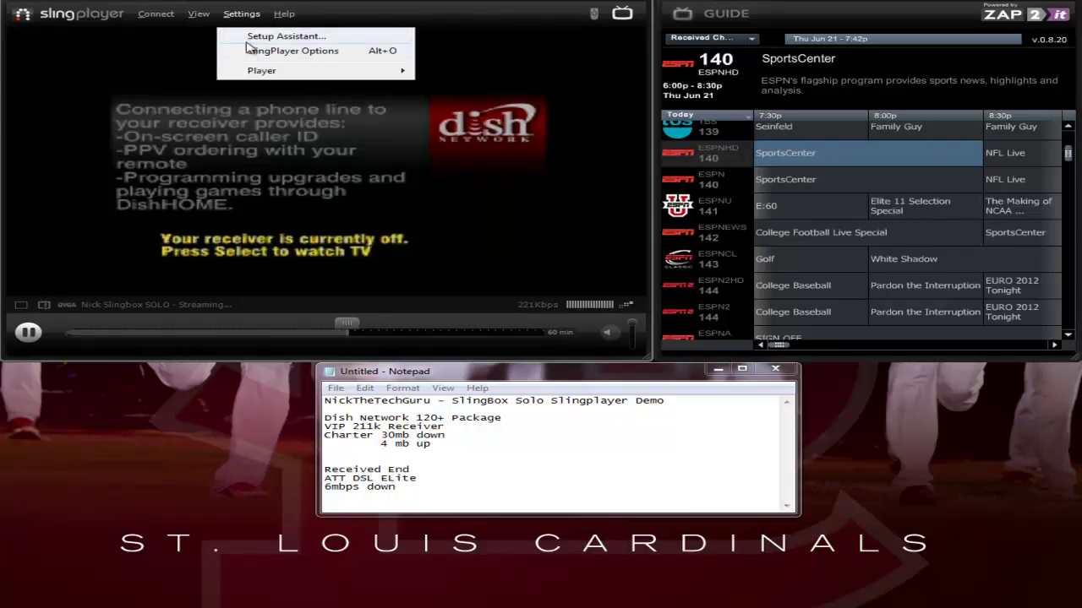
pyautogui.click(254, 50)
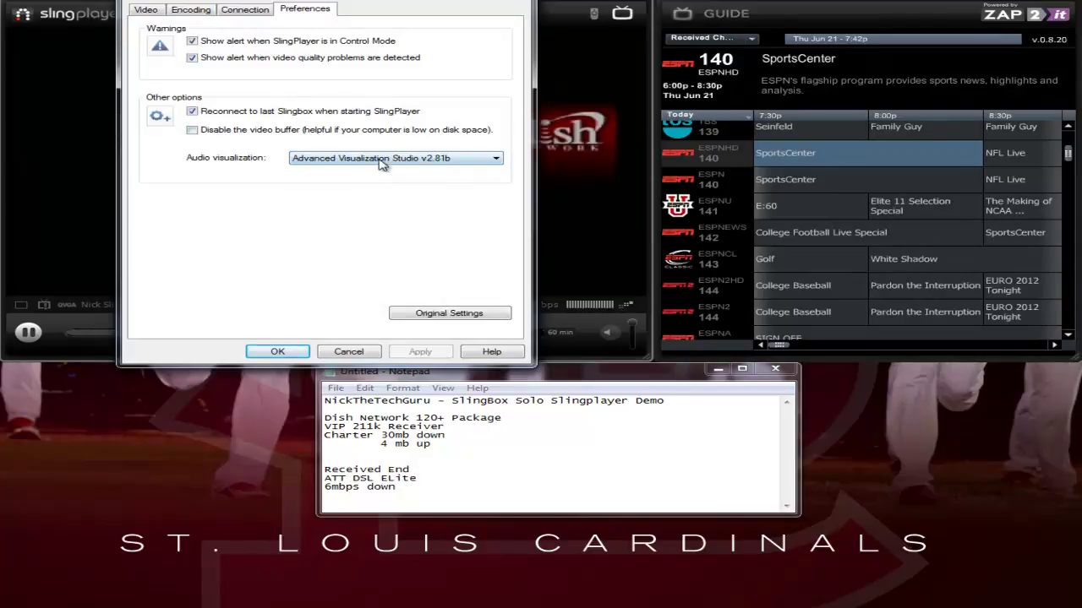
pyautogui.click(263, 10)
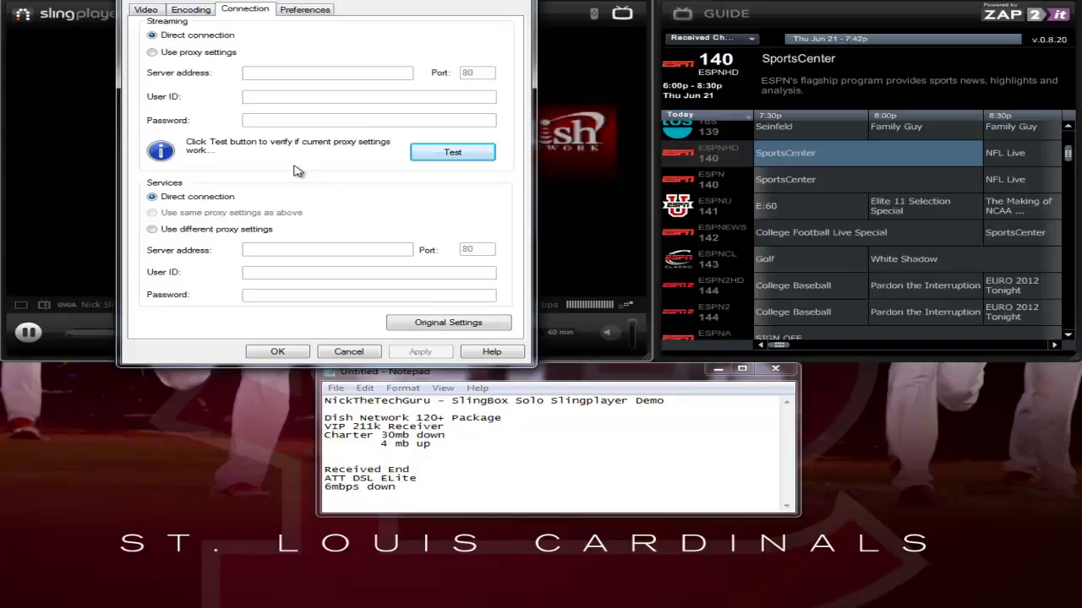
pyautogui.click(191, 12)
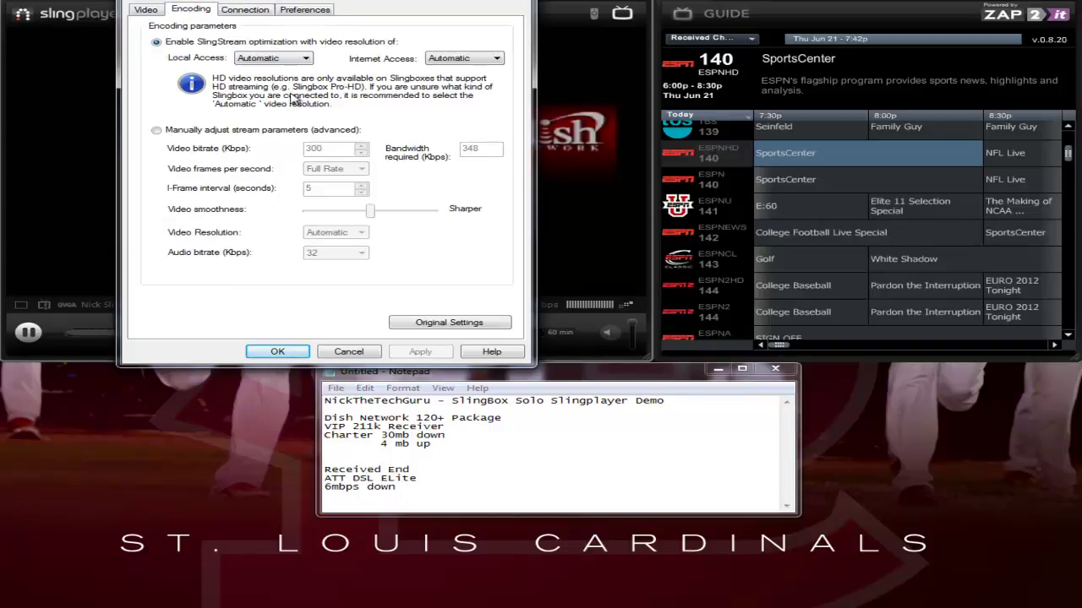
pyautogui.click(295, 58)
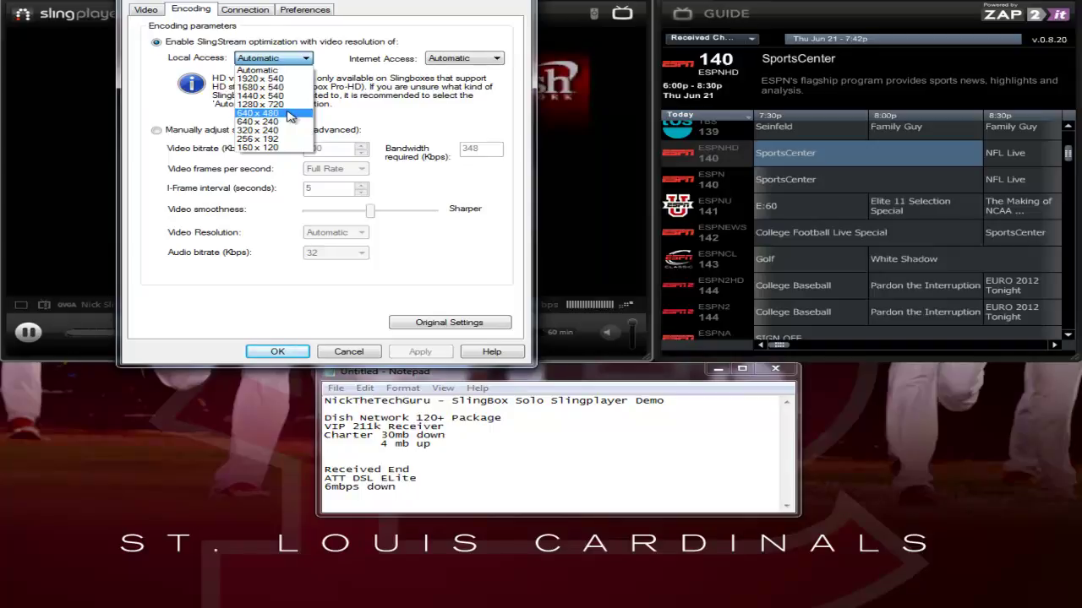
pyautogui.click(452, 60)
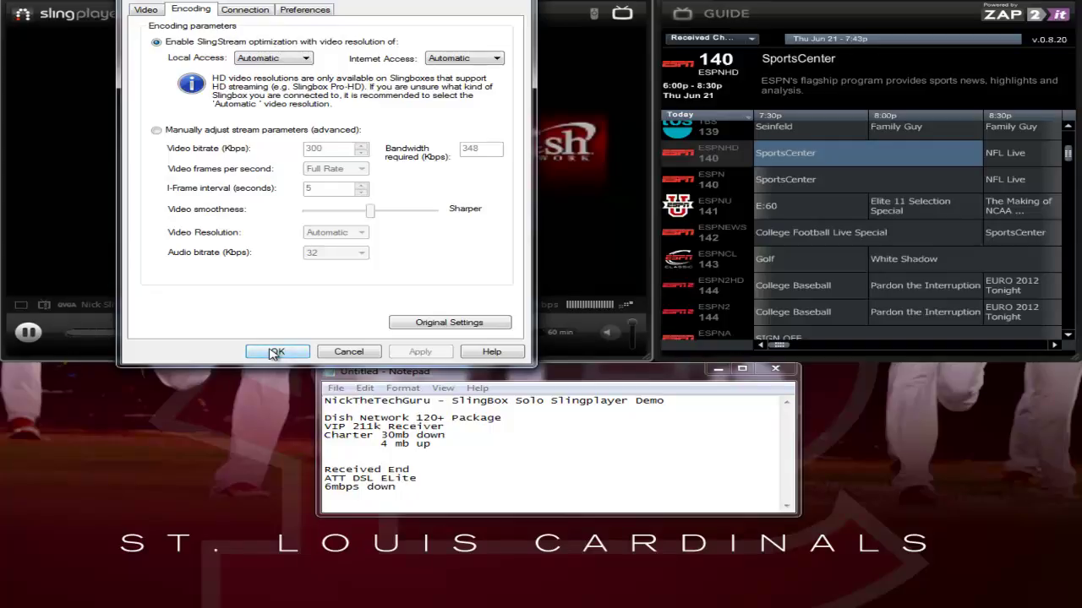
pyautogui.click(146, 12)
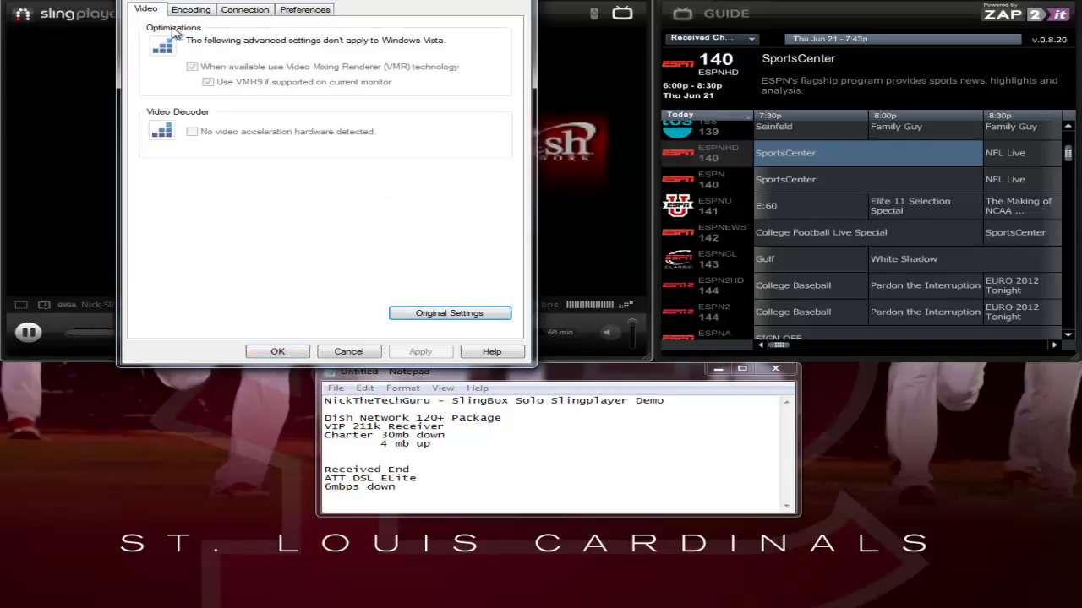
pyautogui.click(345, 353)
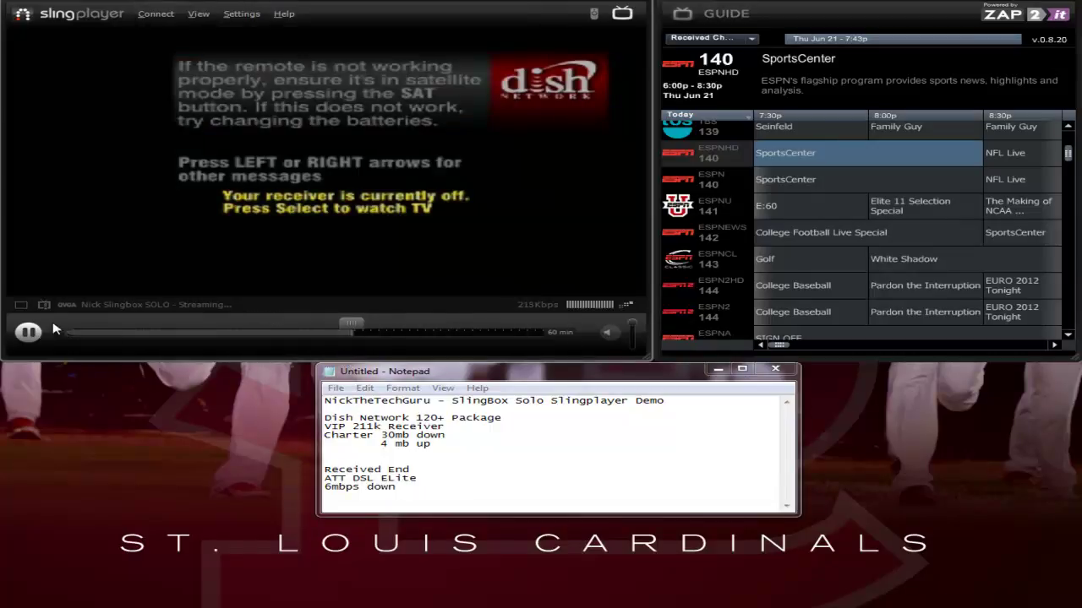
# Step: Send the receiver a Power on/off command from Connect > Remote Keys > General
pyautogui.click(154, 14)
pyautogui.moveTo(210, 114)
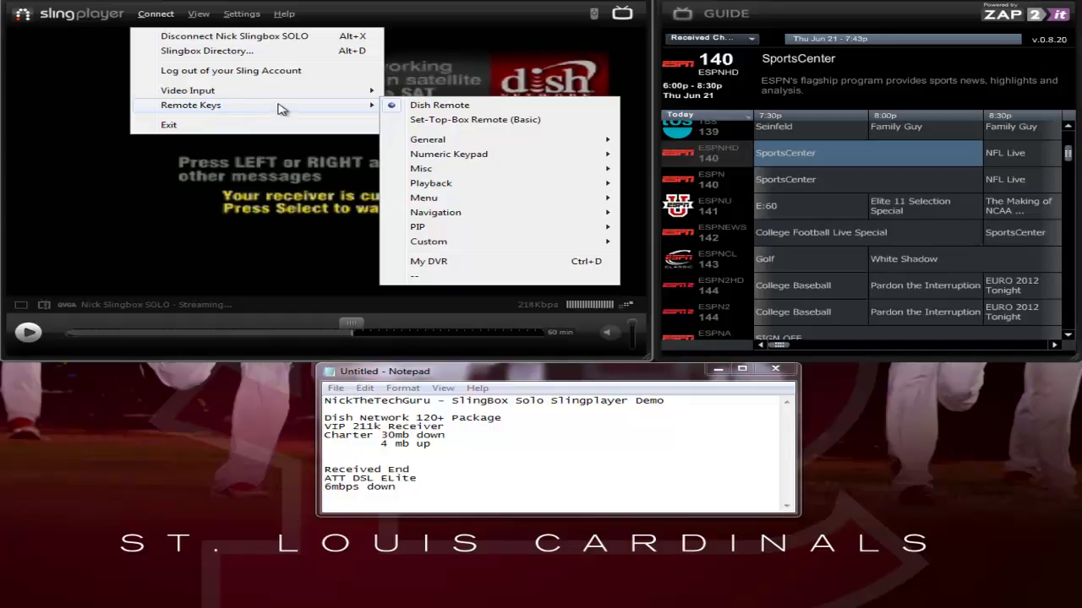
pyautogui.moveTo(512, 145)
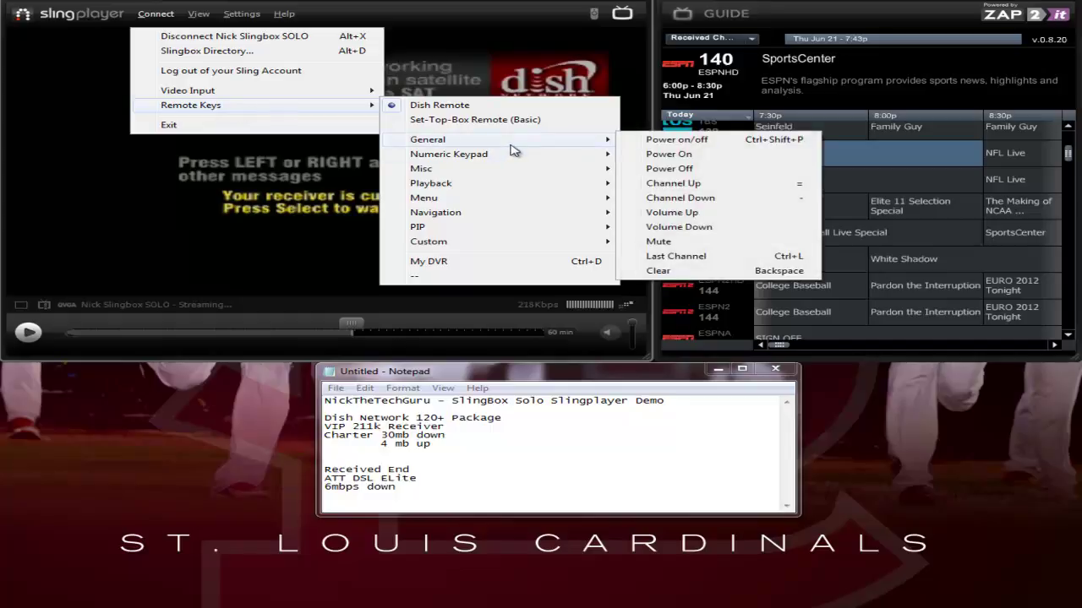
pyautogui.click(710, 141)
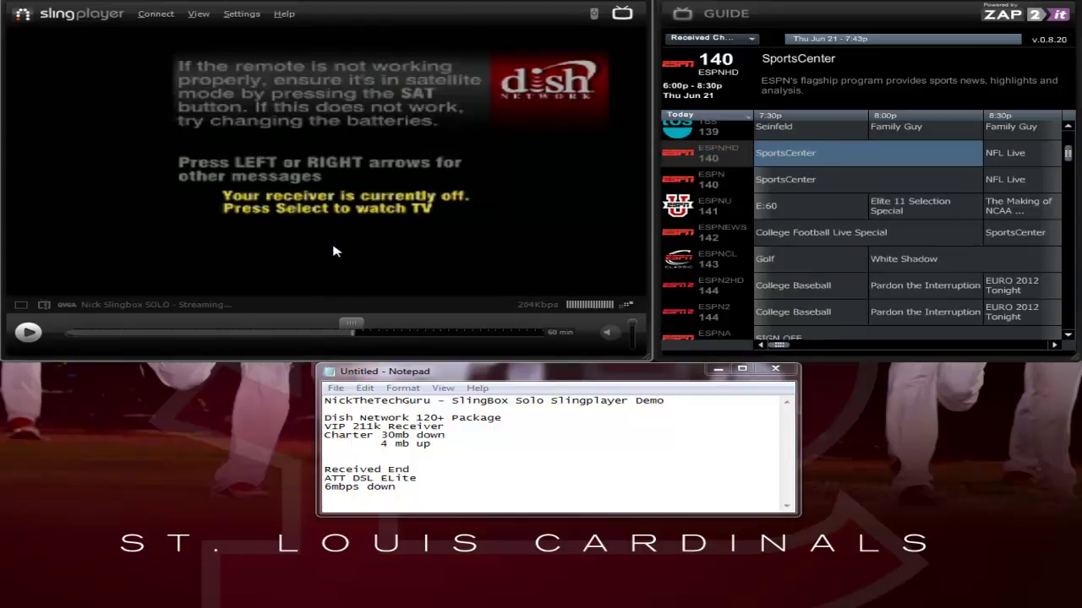
# Step: Resume the stream and tune College Baseball on 144, then SportsCenter on ESPNHD 140
pyautogui.click(28, 332)
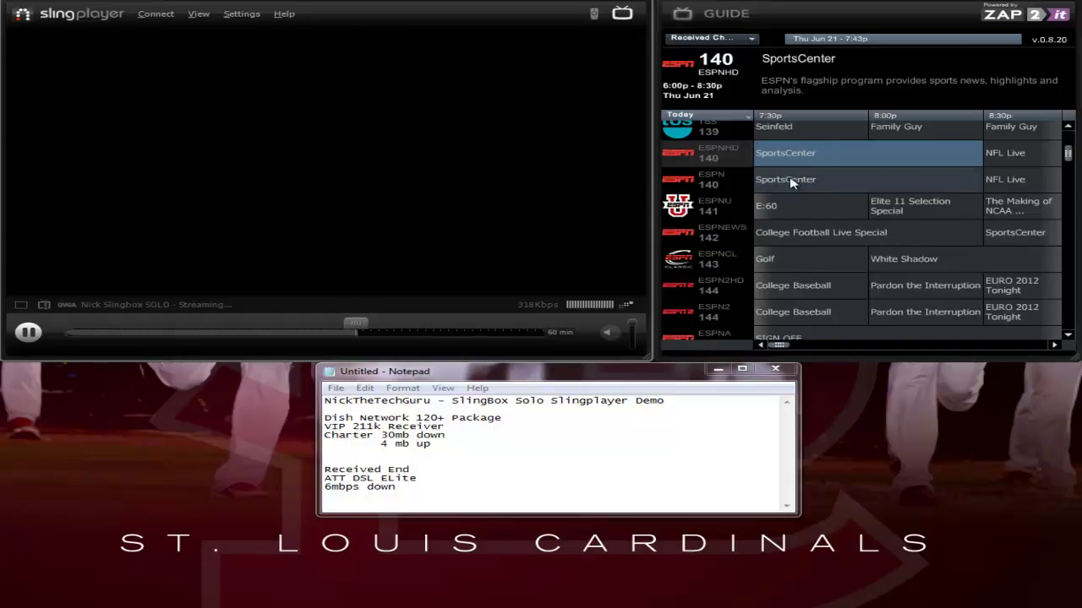
pyautogui.click(807, 265)
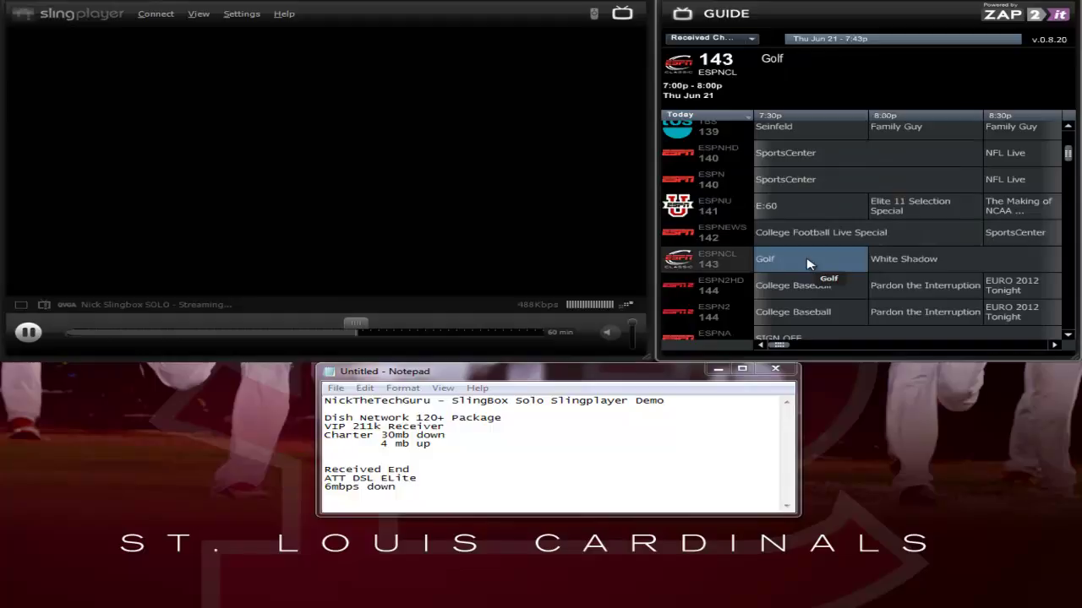
pyautogui.doubleClick(809, 292)
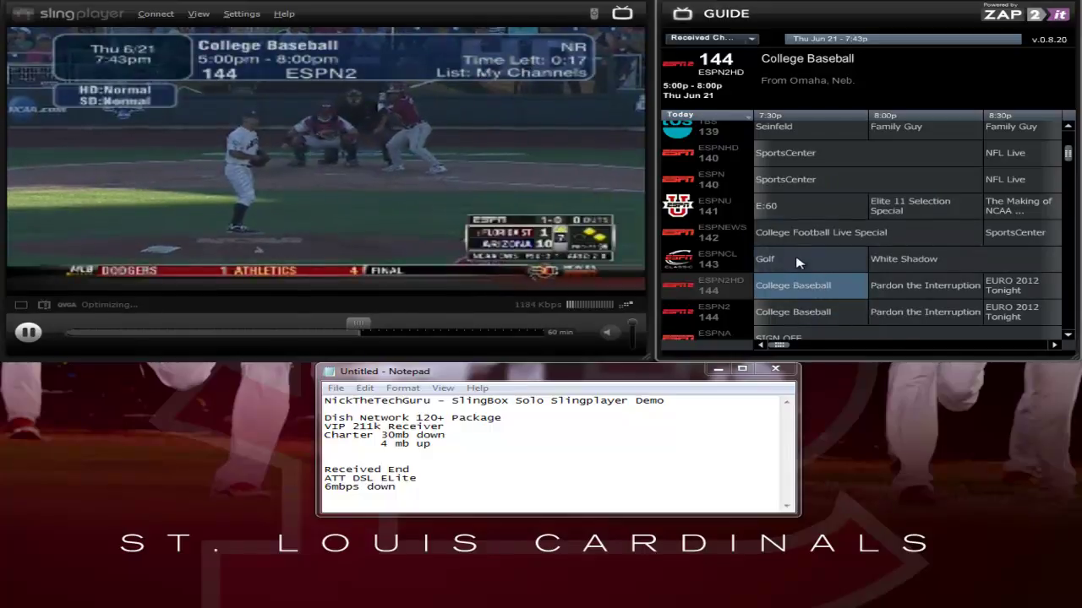
pyautogui.doubleClick(801, 155)
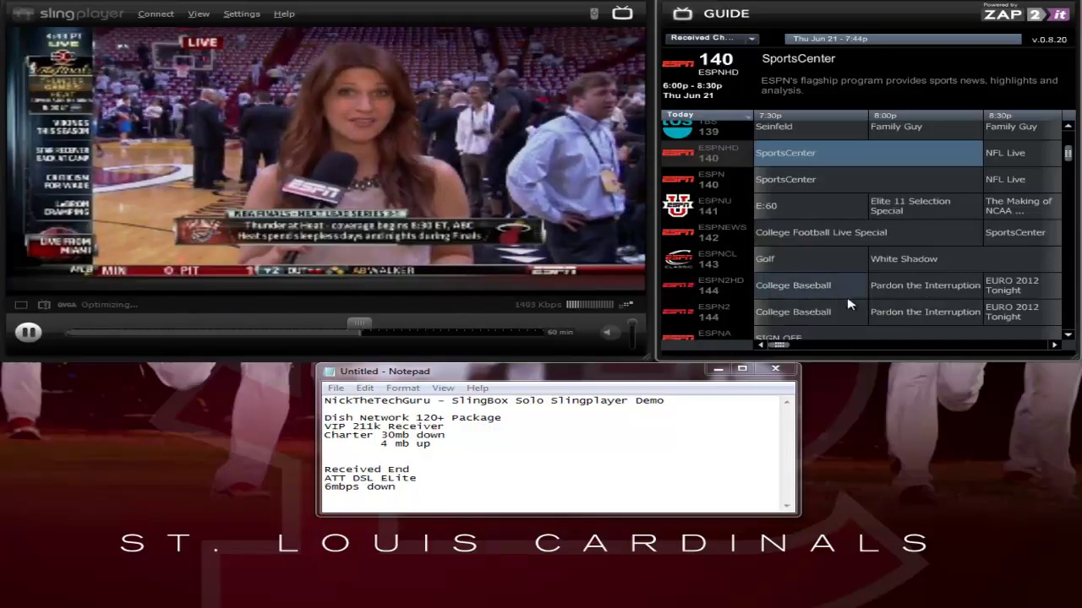
# Step: Scroll the guide and tune to Swamp People on HISTORY 120
pyautogui.moveTo(1068, 157); pyautogui.dragTo(1068, 147)
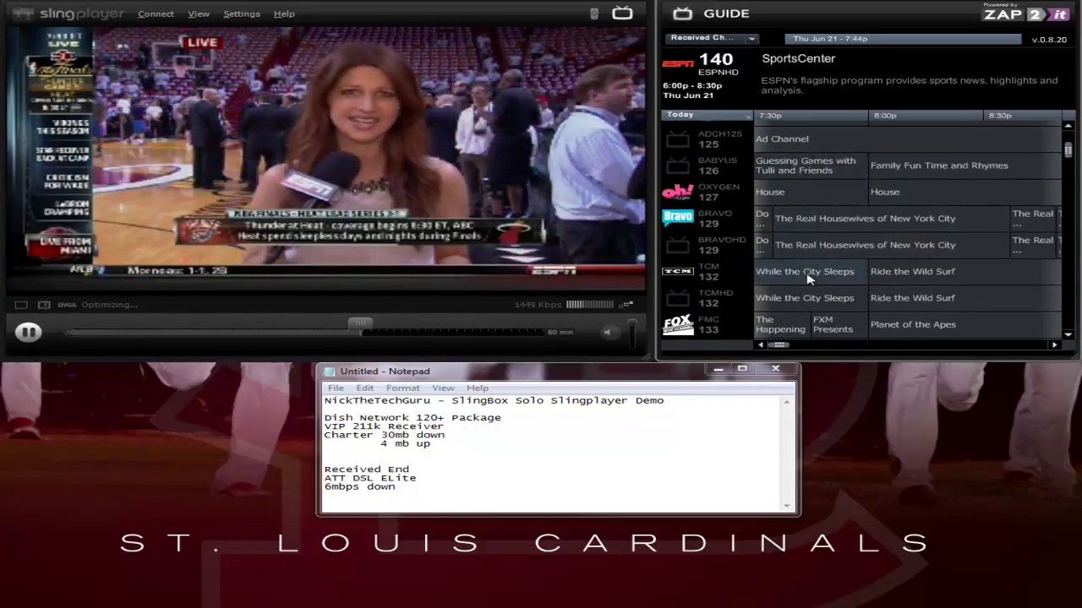
pyautogui.moveTo(792, 331)
pyautogui.scroll(5, 817, 209)
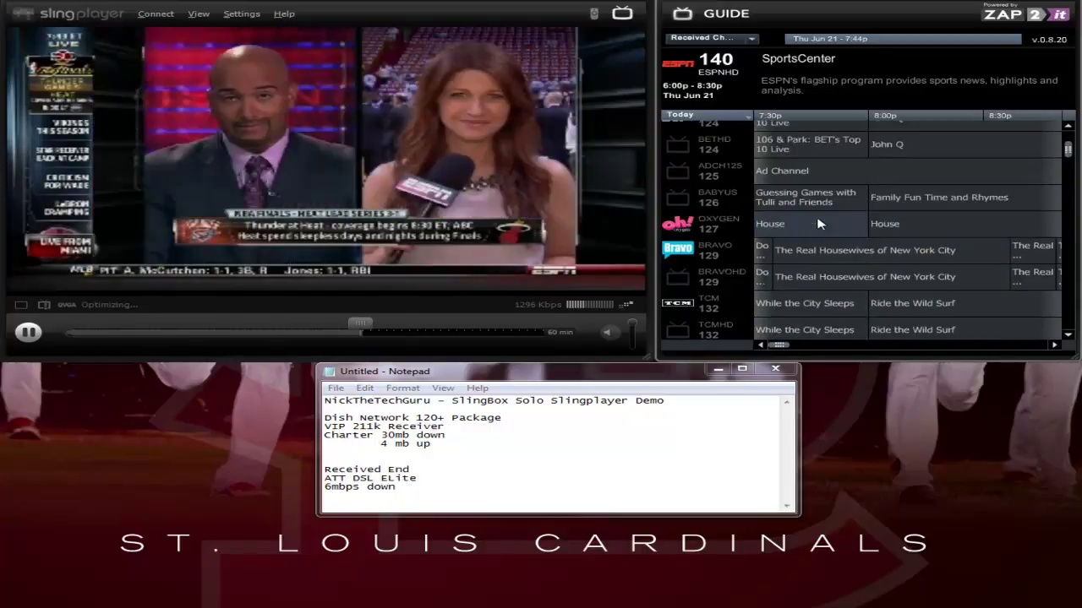
pyautogui.scroll(4, 817, 209)
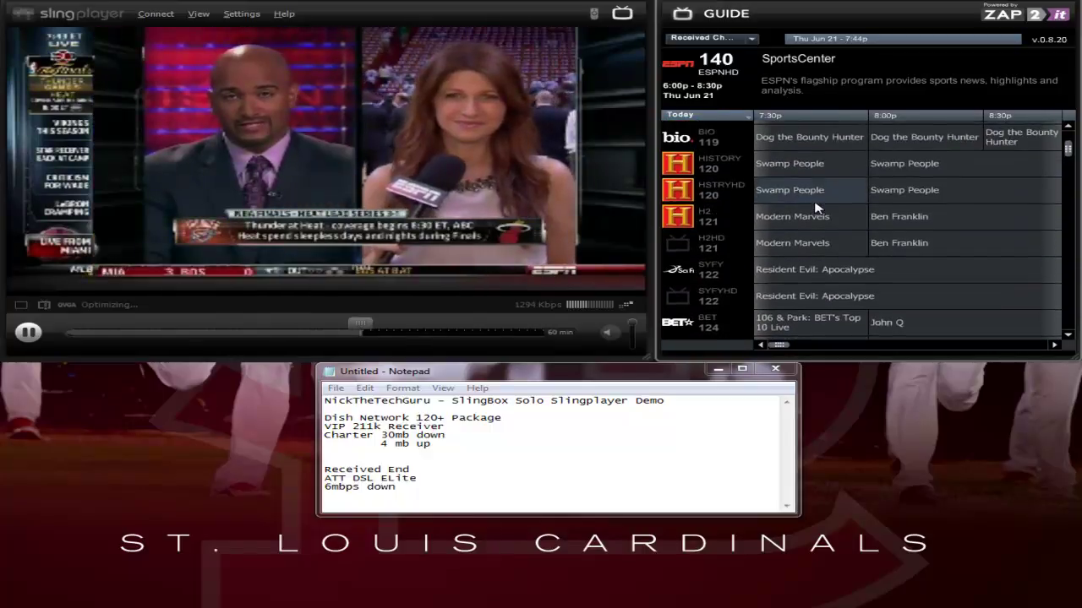
pyautogui.click(820, 165)
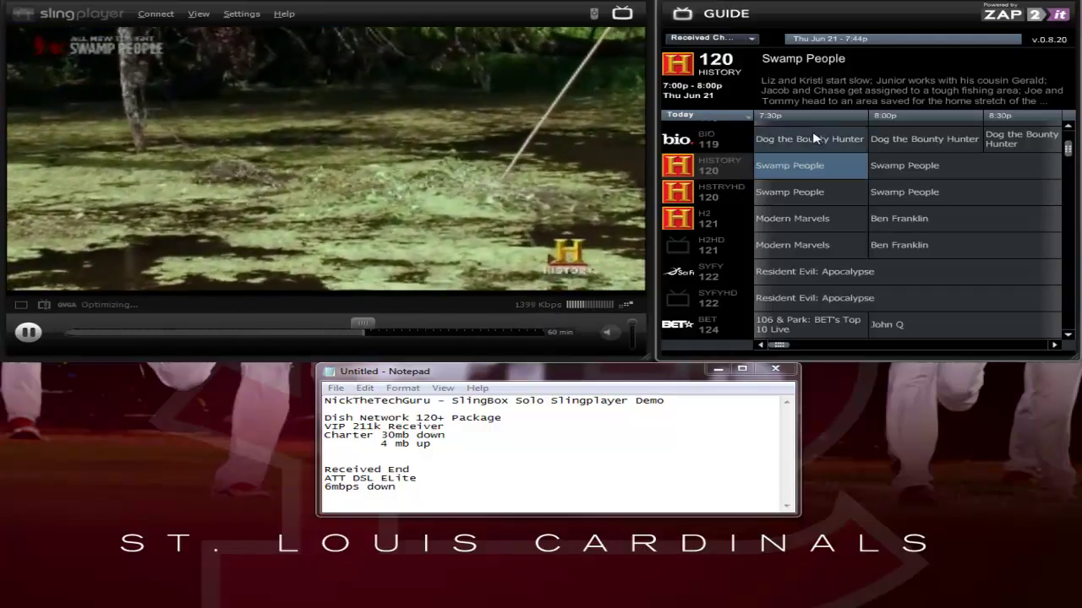
# Step: Switch the stream to The First 48 on AETV 118
pyautogui.scroll(2, 807, 262)
pyautogui.scroll(3, 795, 222)
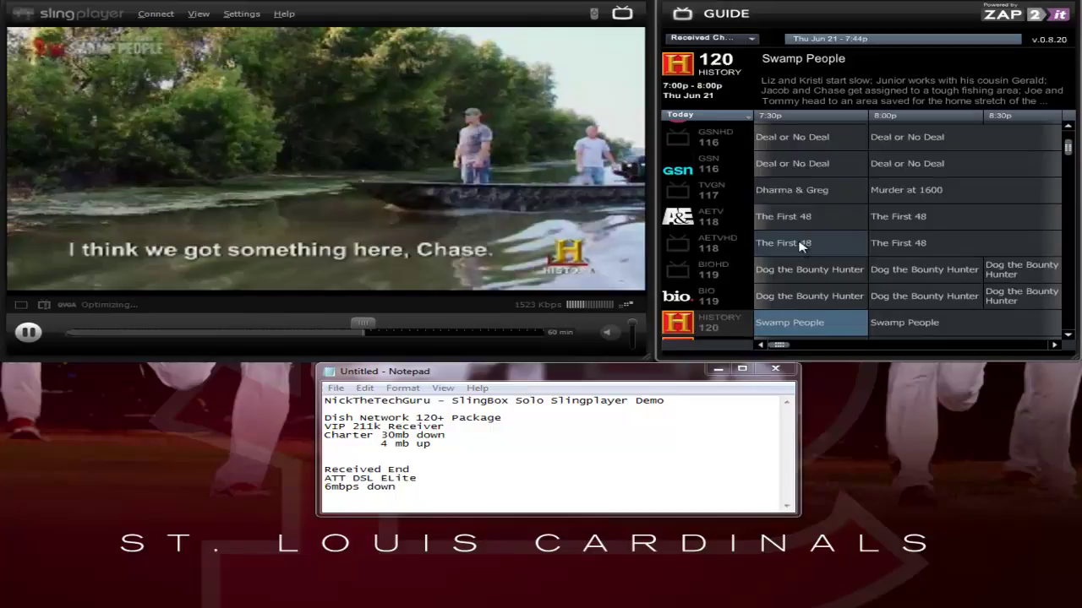
pyautogui.click(805, 223)
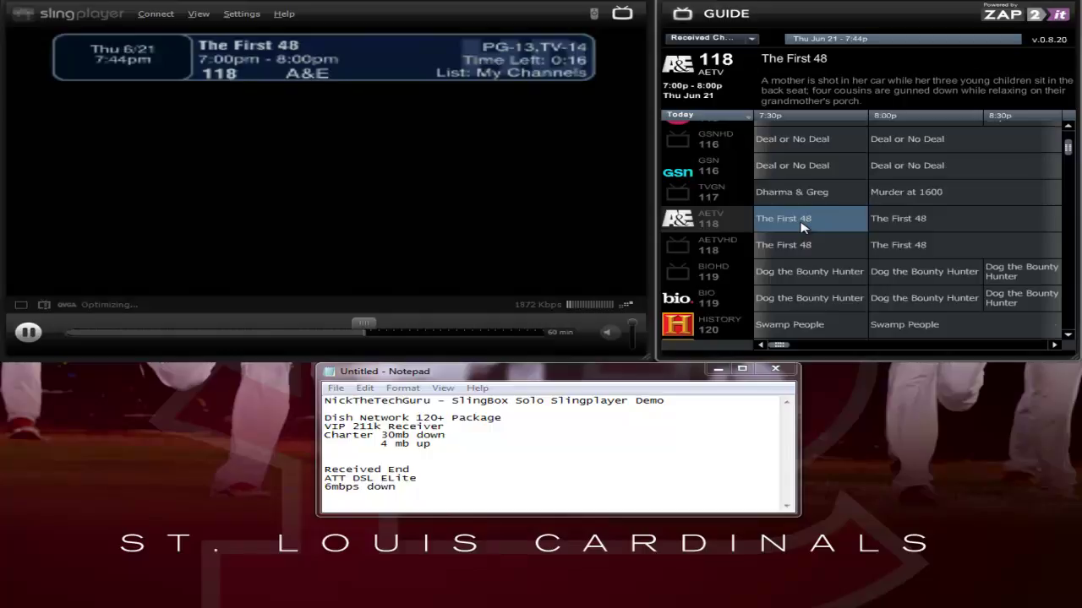
pyautogui.scroll(5, 803, 227)
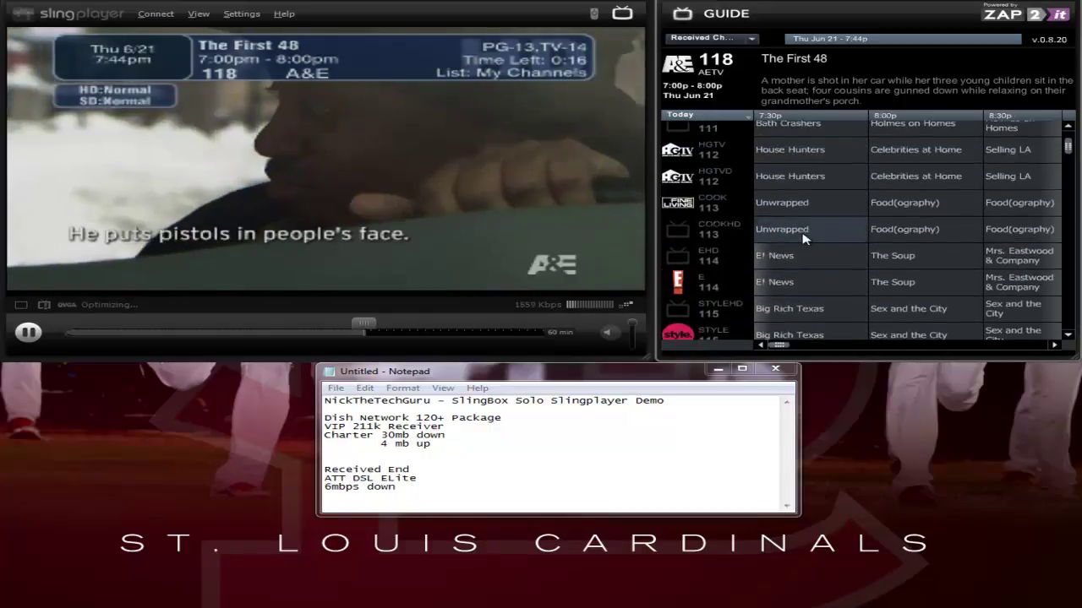
pyautogui.scroll(5, 803, 239)
pyautogui.scroll(8, 811, 207)
pyautogui.scroll(5, 840, 167)
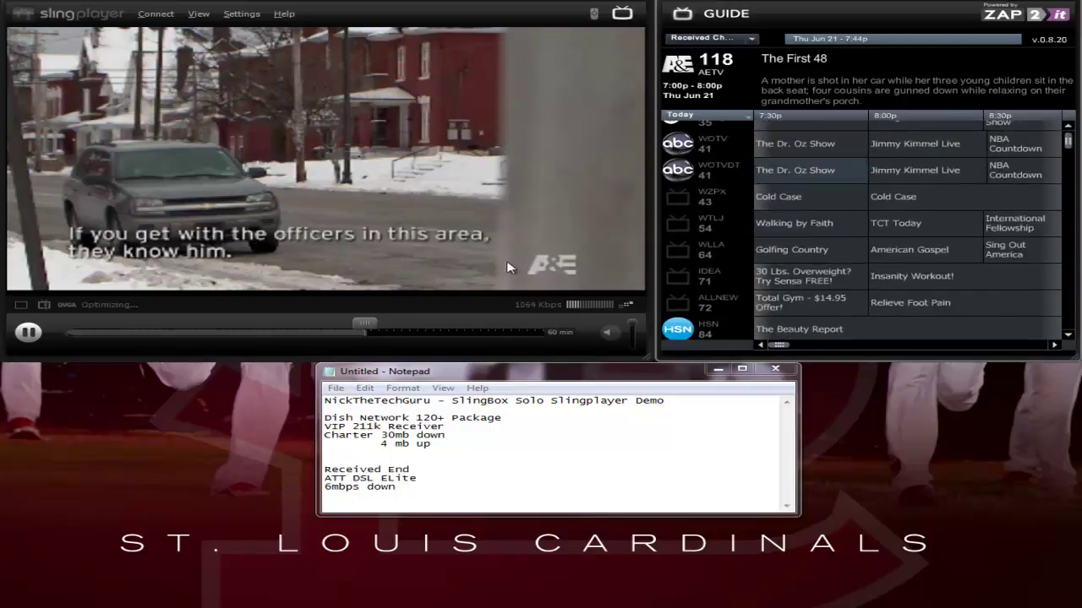
# Step: Pause the A&E stream and open the guide's Received Channels list dropdown
pyautogui.click(29, 334)
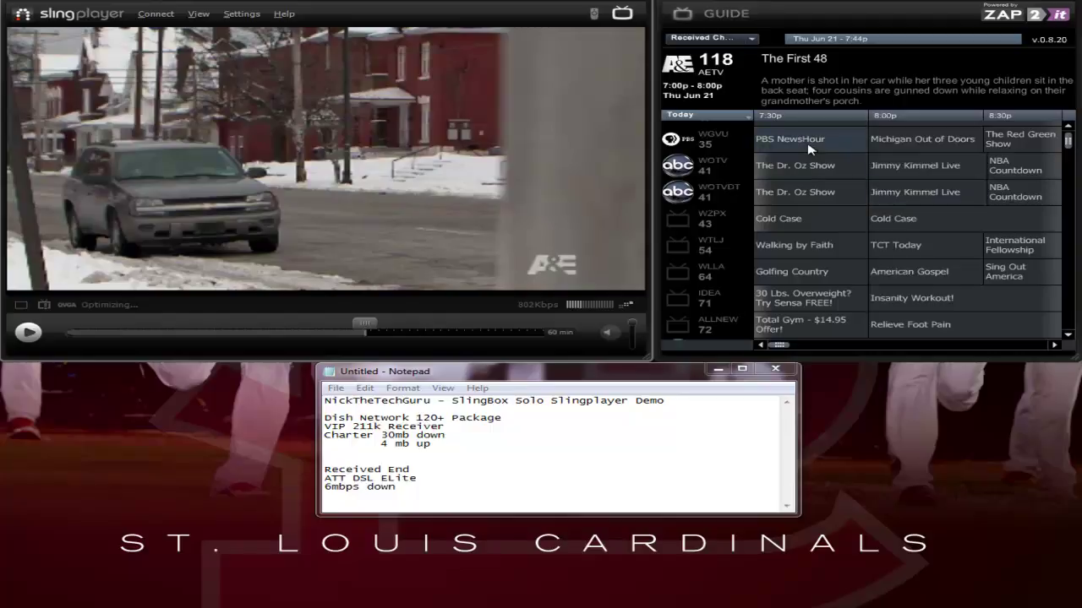
pyautogui.click(883, 142)
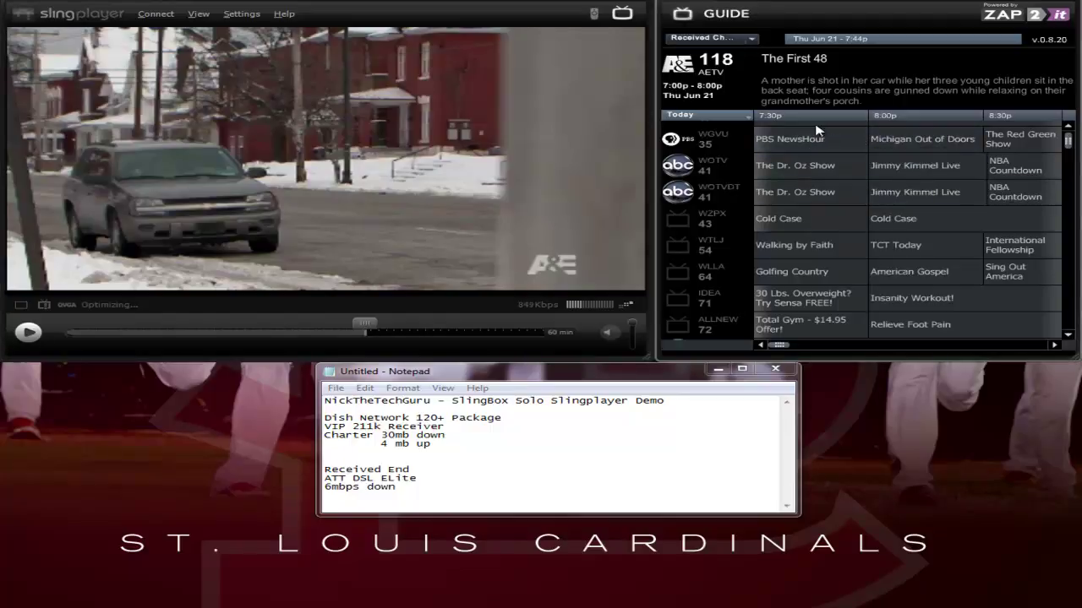
pyautogui.click(749, 39)
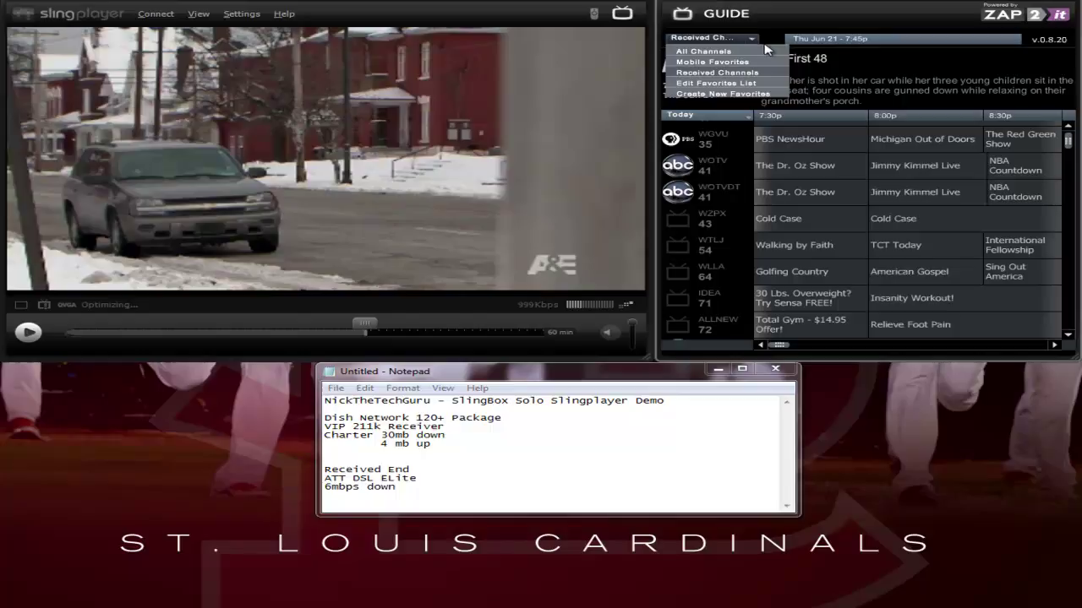
# Step: Show the Mobile Favorites channel list in the guide and scroll through it
pyautogui.click(738, 66)
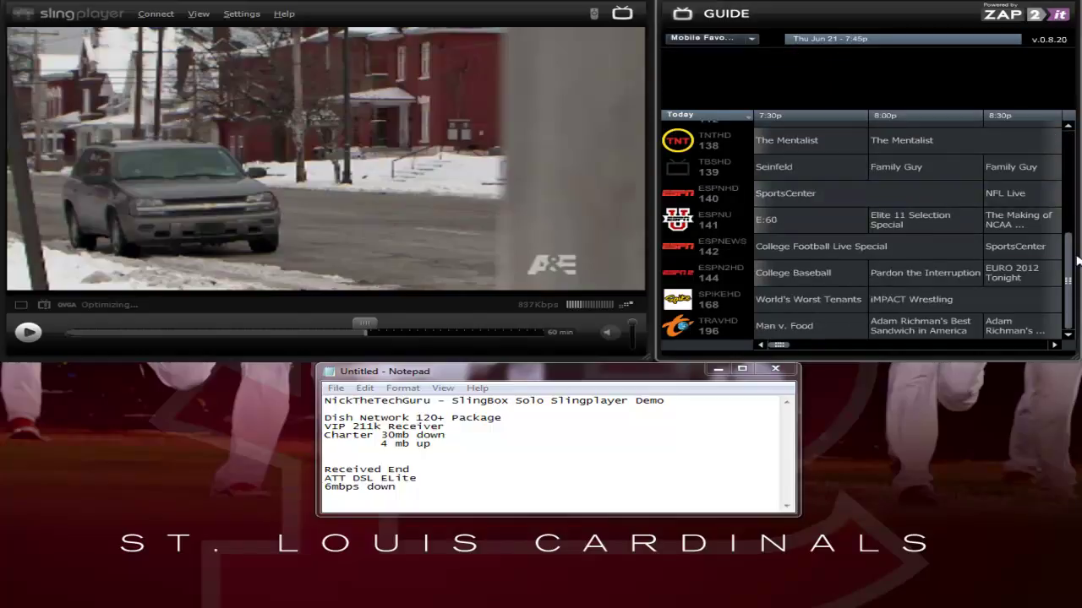
pyautogui.scroll(10, 1077, 262)
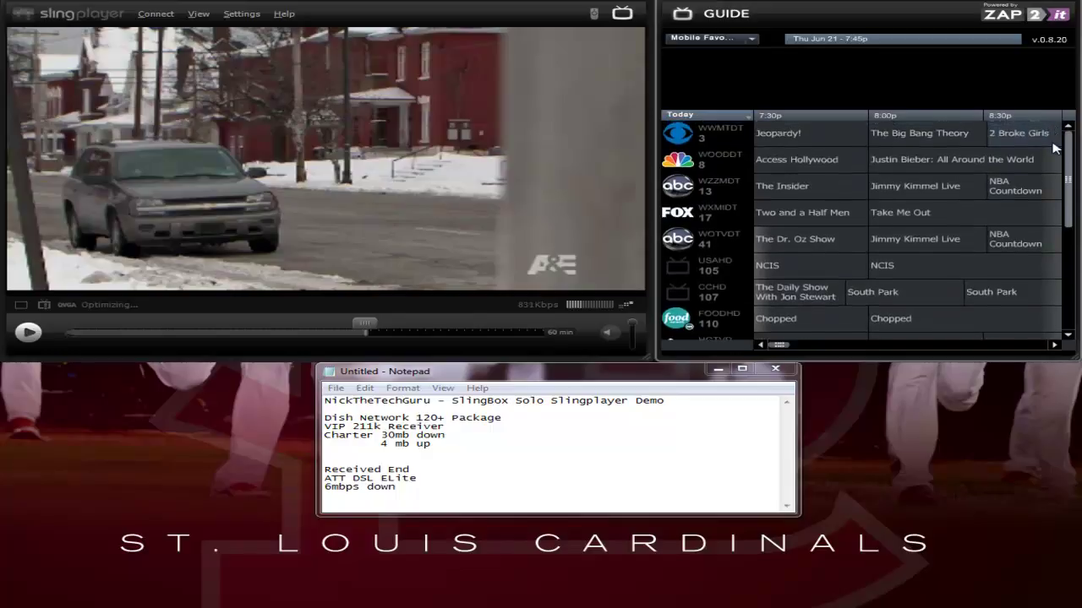
pyautogui.scroll(-10, 1054, 147)
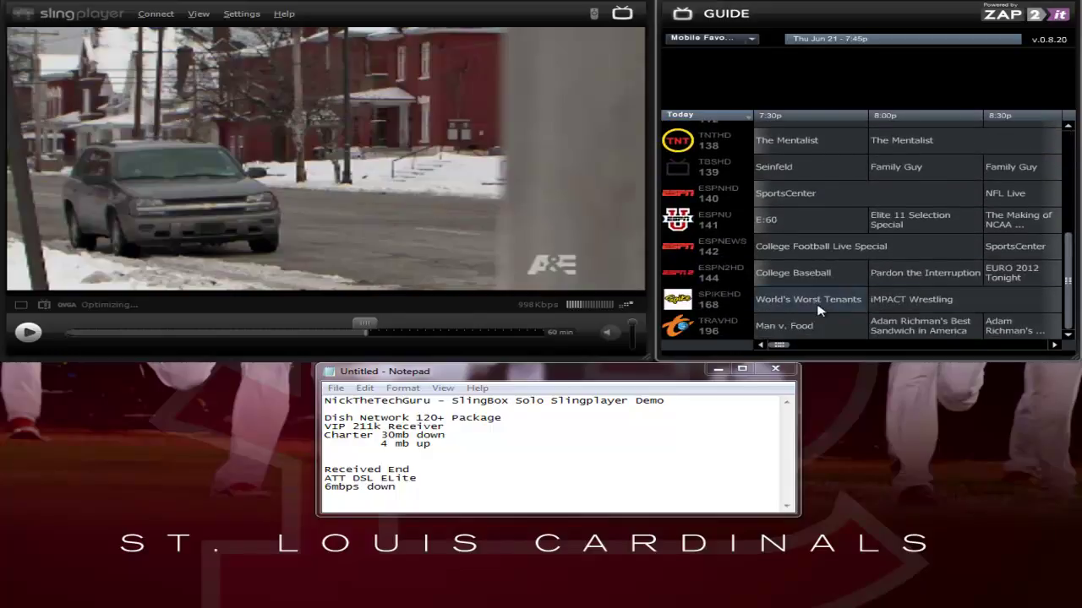
pyautogui.scroll(2, 781, 161)
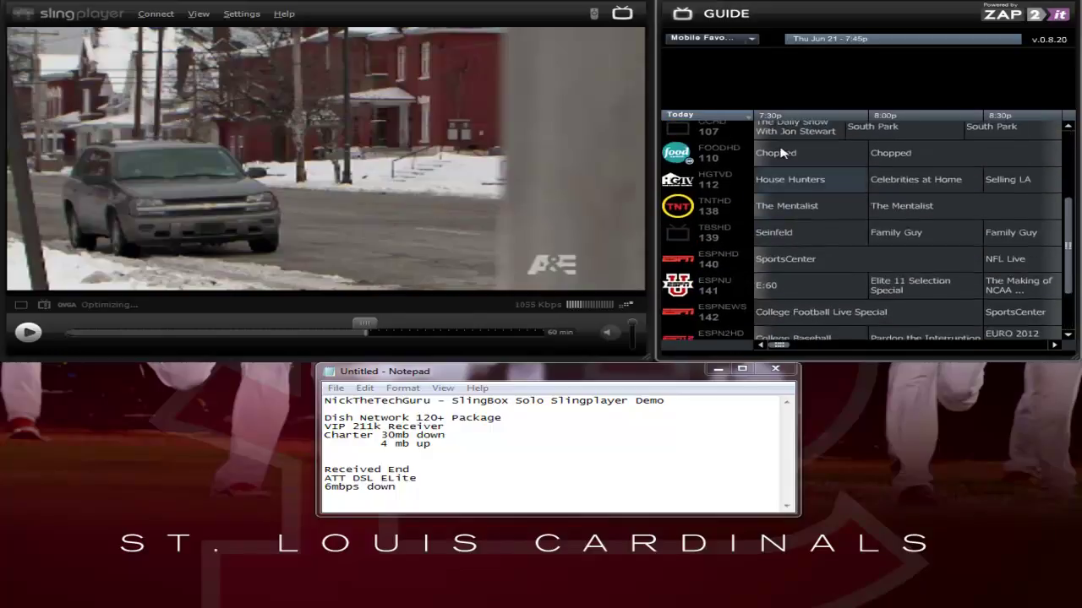
pyautogui.scroll(5, 781, 152)
# Step: Set the guide back to Received Channels and scroll down its listing
pyautogui.click(750, 38)
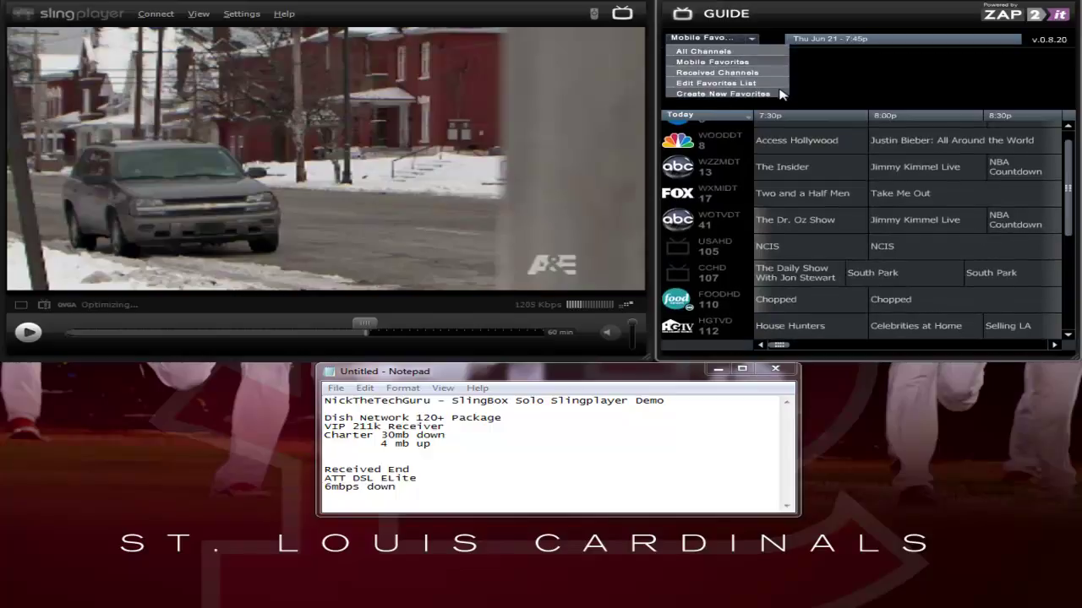
pyautogui.click(717, 73)
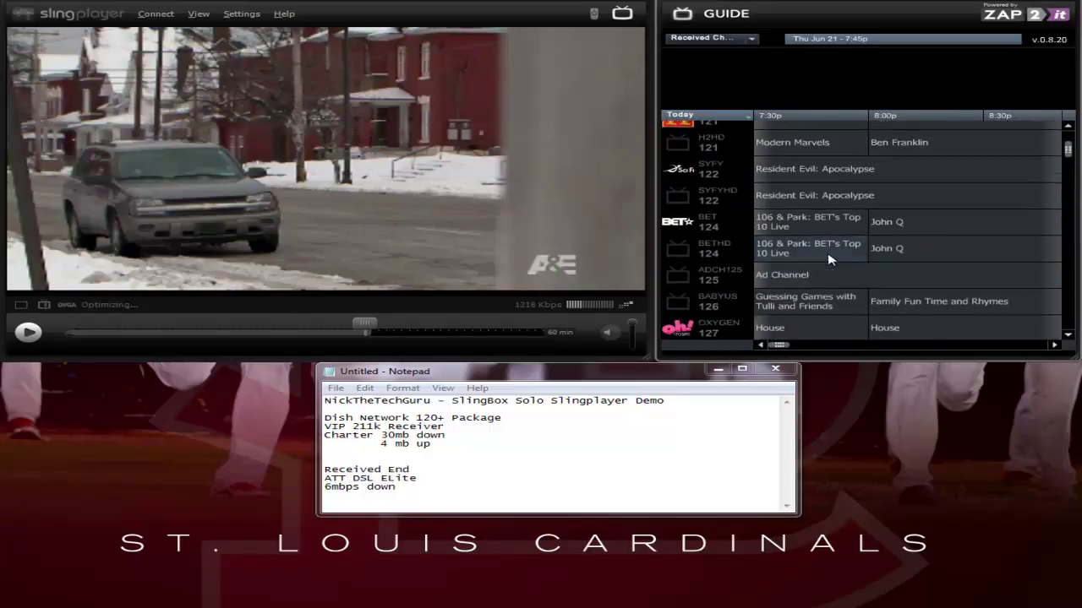
pyautogui.click(749, 39)
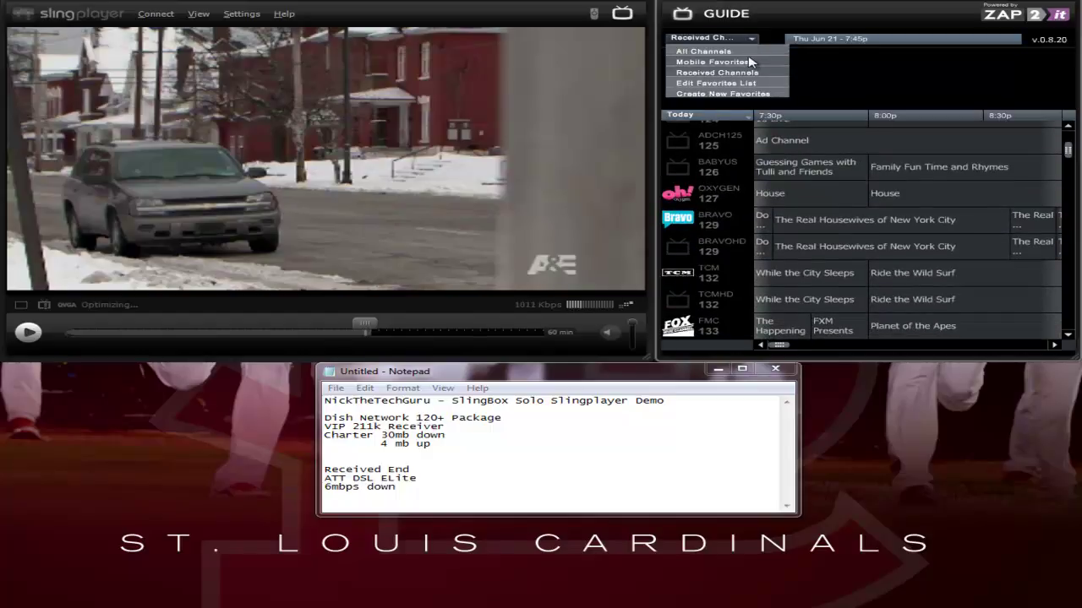
pyautogui.click(841, 76)
pyautogui.scroll(-5, 851, 273)
pyautogui.scroll(-5, 851, 272)
pyautogui.scroll(-3, 852, 271)
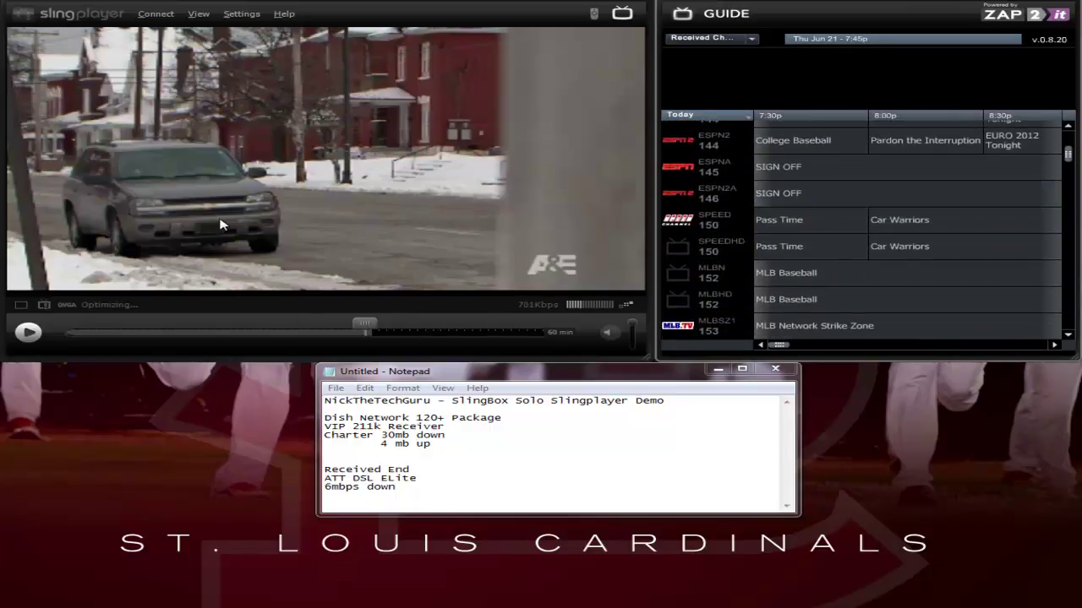